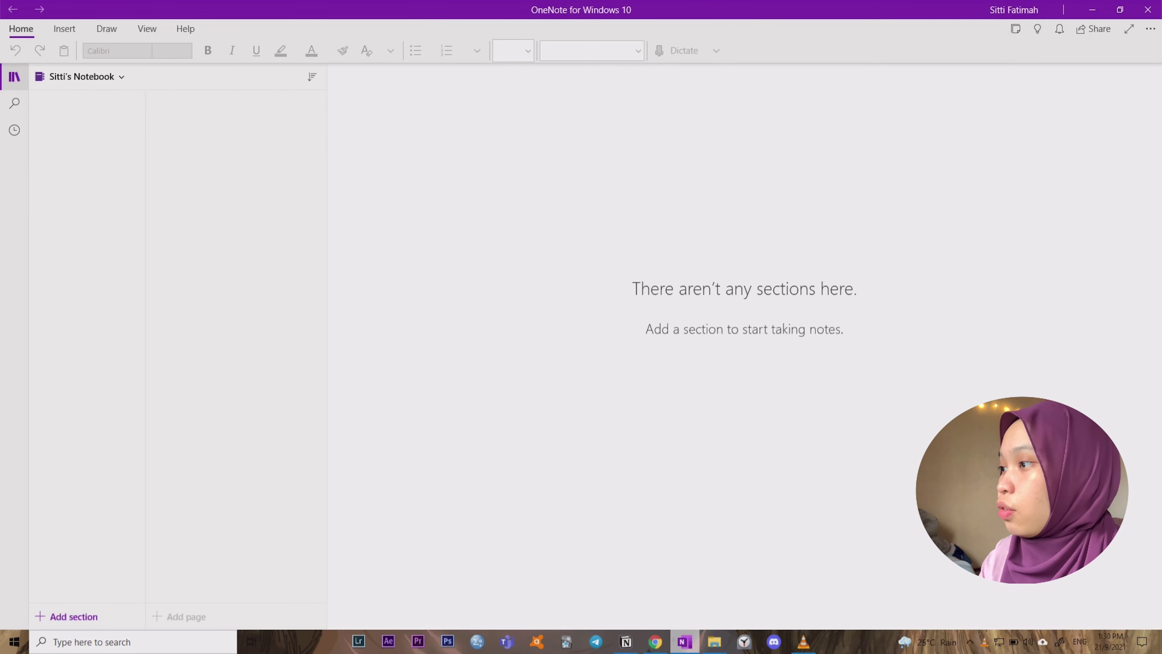
Add a section named biology to the empty notebook.
{"action": "left_click", "coordinate": [87, 77]}
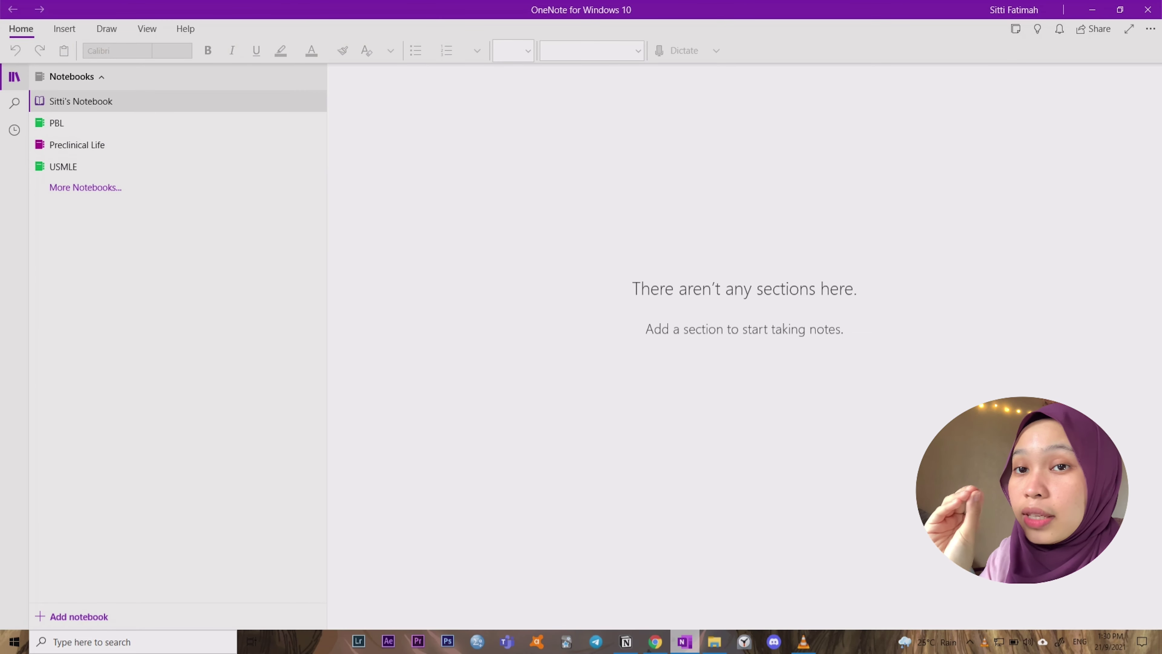
{"action": "left_click", "coordinate": [87, 77]}
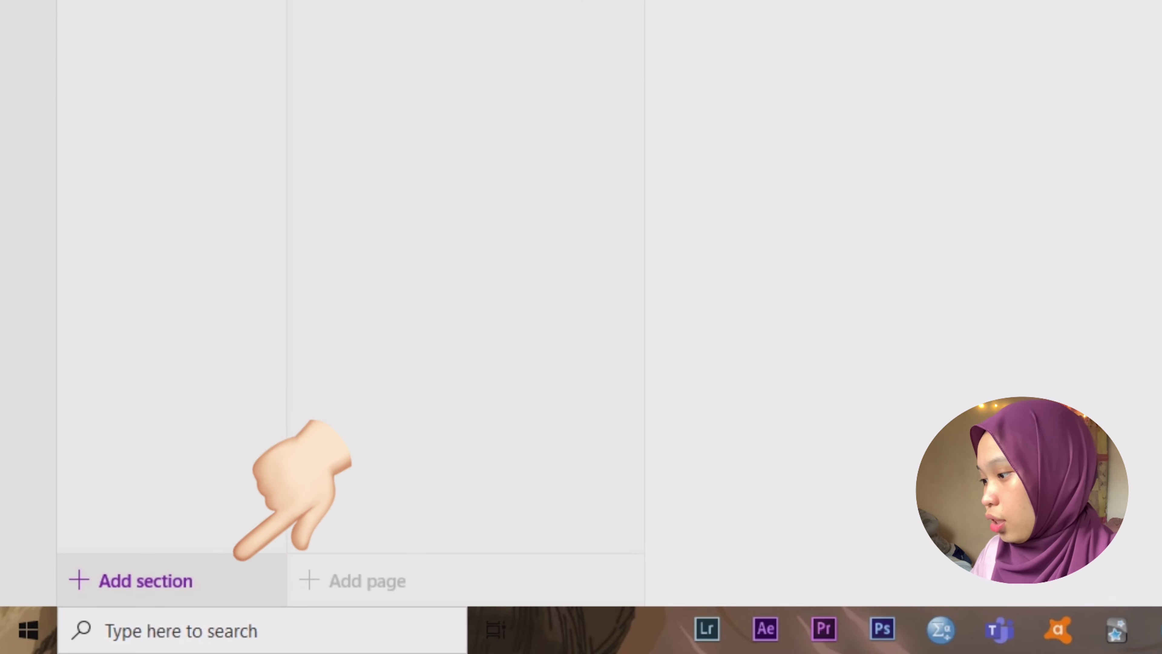
{"action": "left_click", "coordinate": [160, 171]}
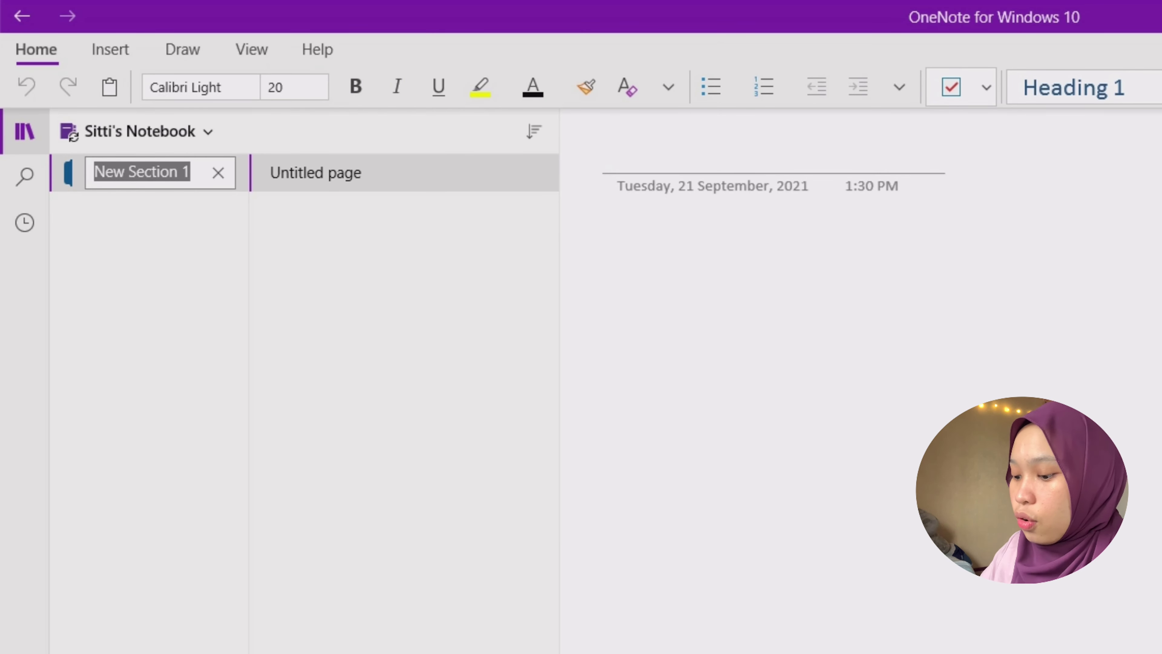
{"action": "key", "text": "Return"}
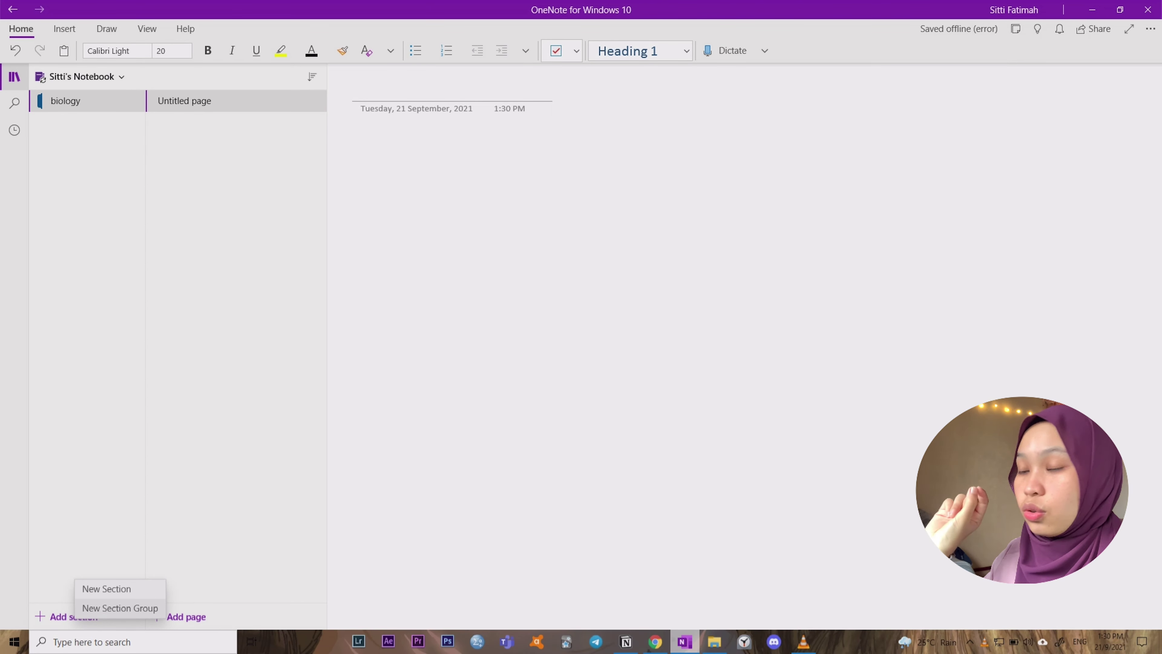
Create a new section group in the notebook and move the biology section into it.
{"action": "left_click", "coordinate": [120, 608]}
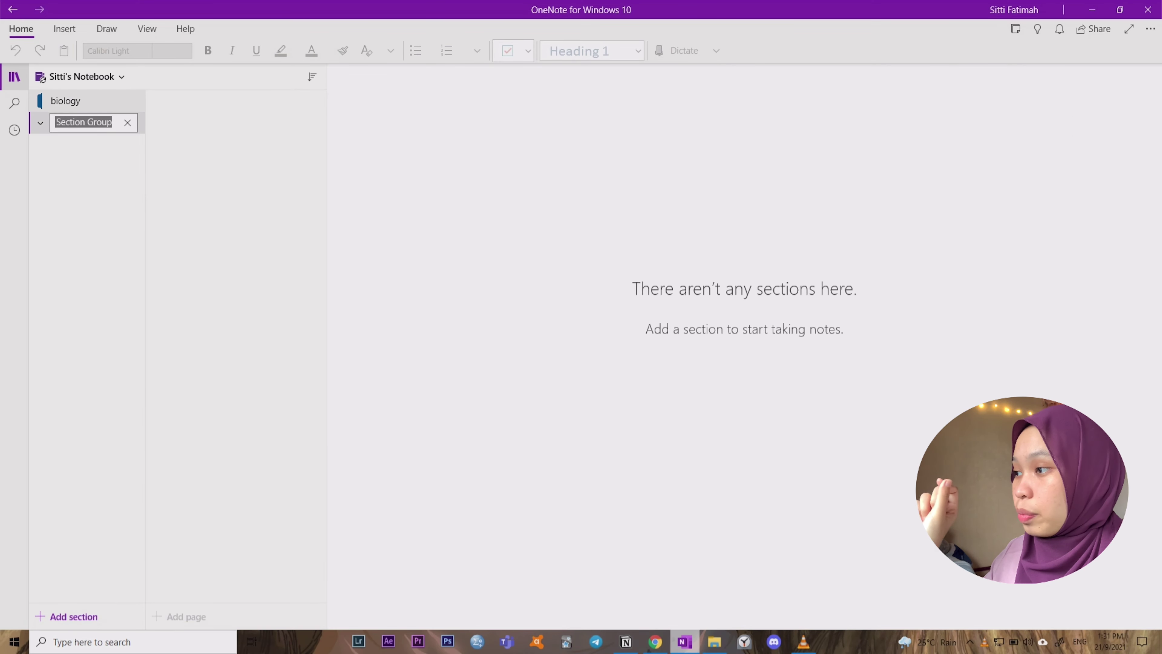
{"action": "left_click_drag", "start_coordinate": [98, 120], "coordinate": [73, 147]}
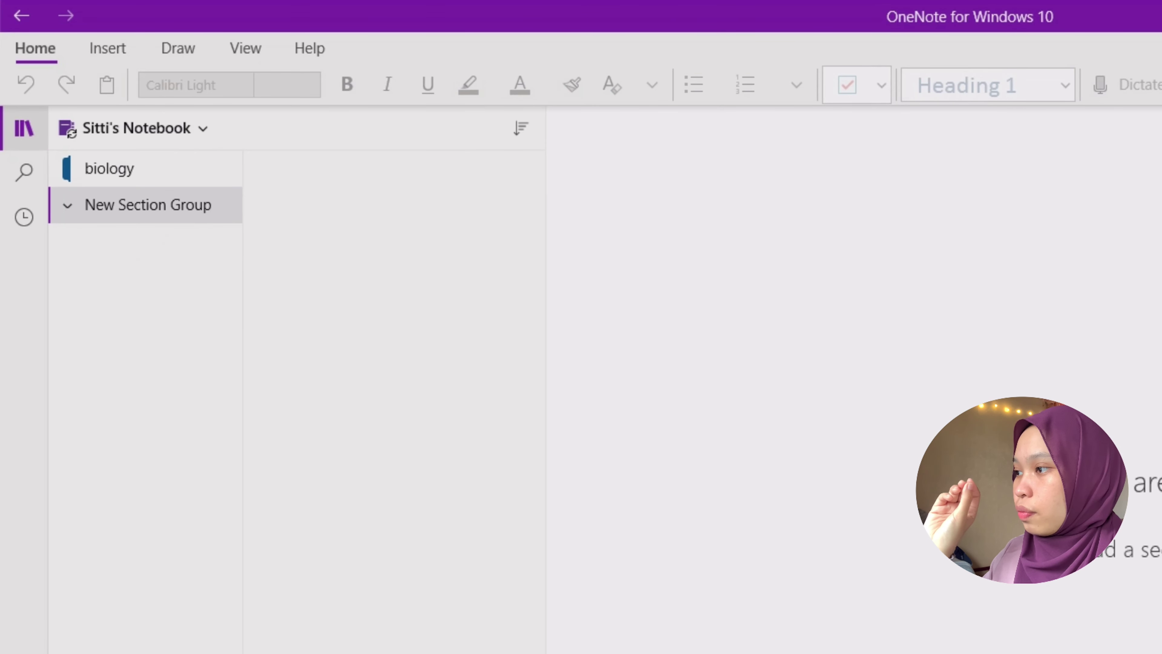
{"action": "left_click", "coordinate": [109, 168]}
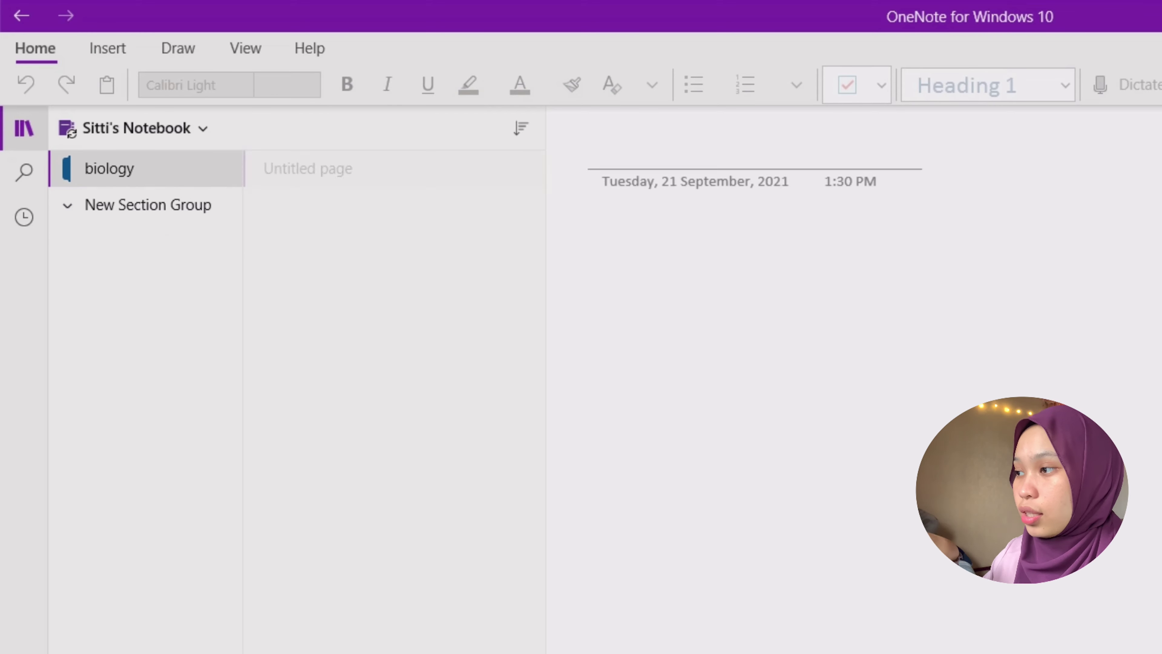
{"action": "left_click_drag", "start_coordinate": [110, 168], "coordinate": [121, 234]}
{"action": "left_click", "coordinate": [148, 205]}
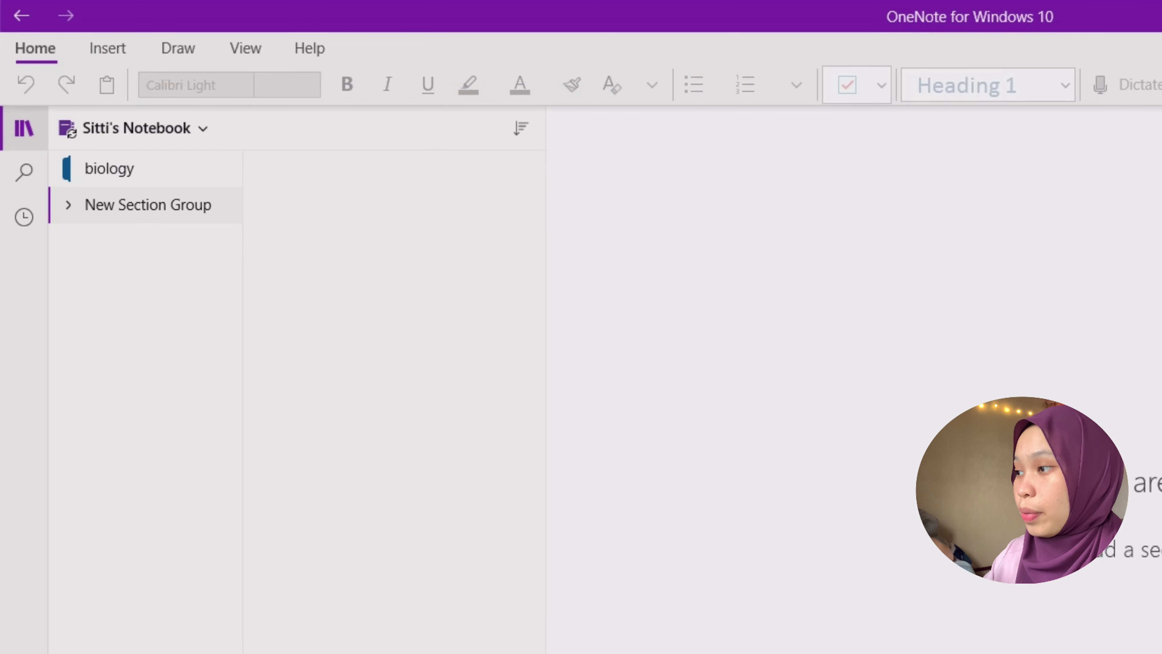
{"action": "left_click_drag", "start_coordinate": [109, 169], "coordinate": [138, 185]}
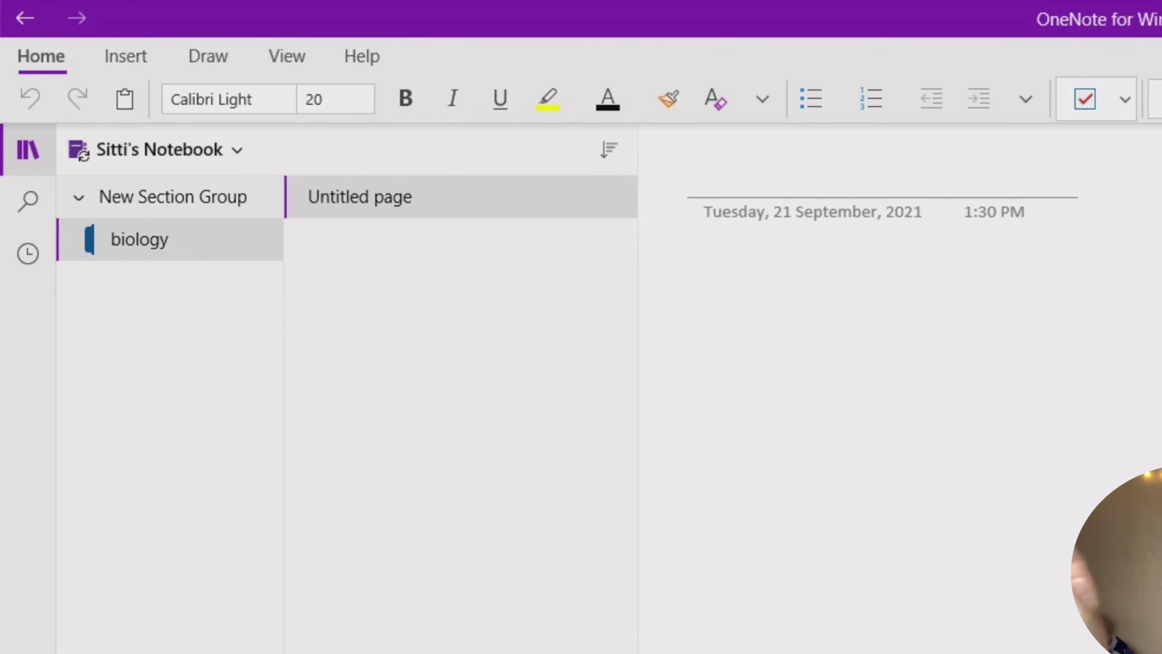
Rename the new section group as Revision.
{"action": "right_click", "coordinate": [137, 201]}
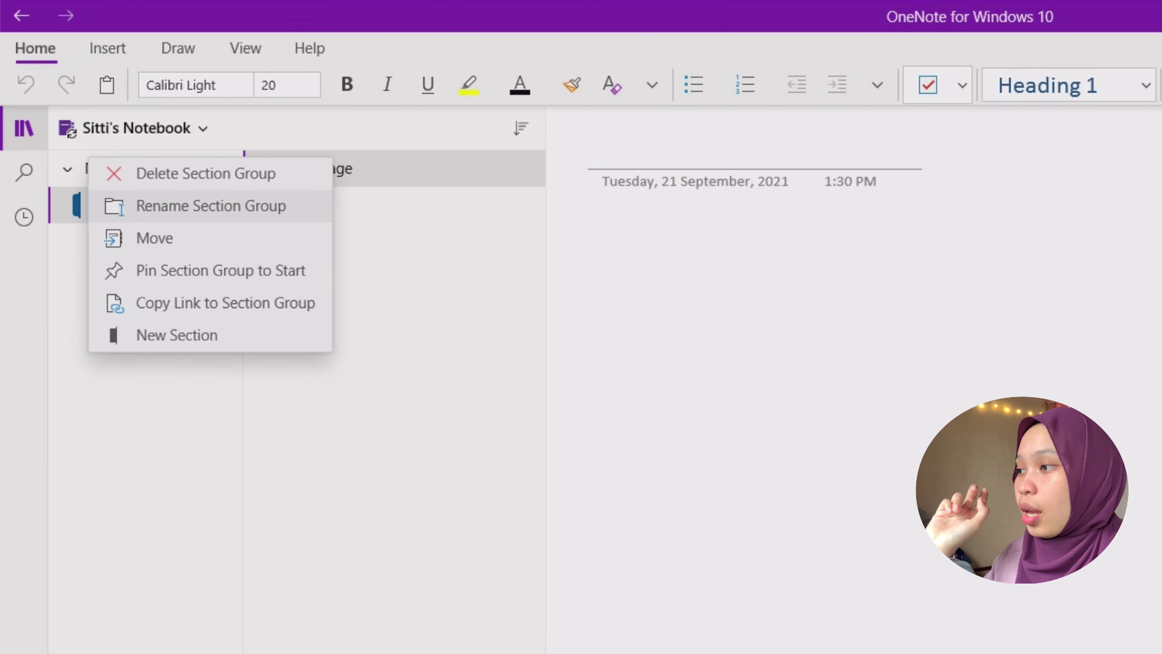
{"action": "left_click", "coordinate": [238, 242]}
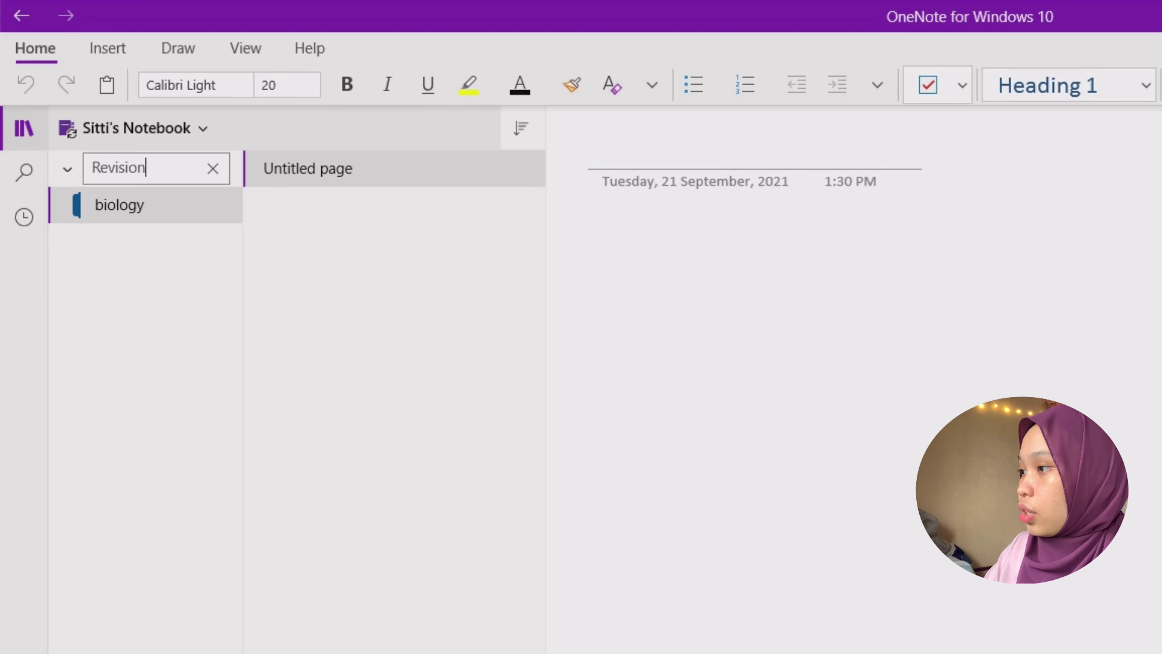
{"action": "key", "text": "Return"}
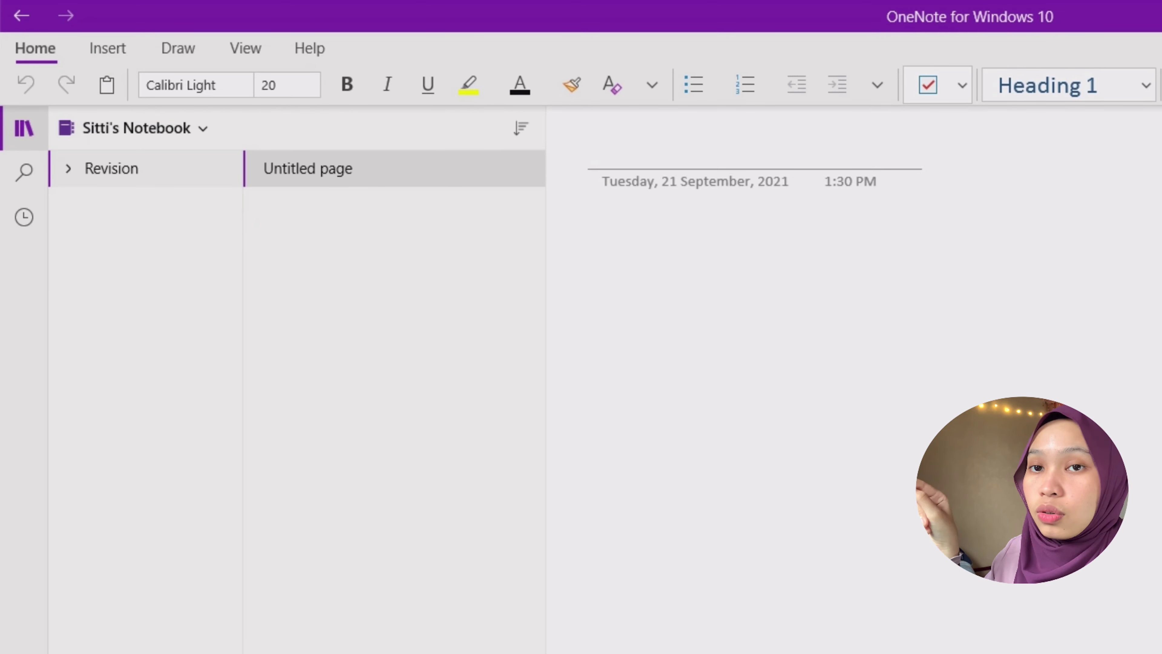
Add two more sections named mathematic and chemistry inside the Revision section group, below biology.
{"action": "left_click", "coordinate": [112, 169]}
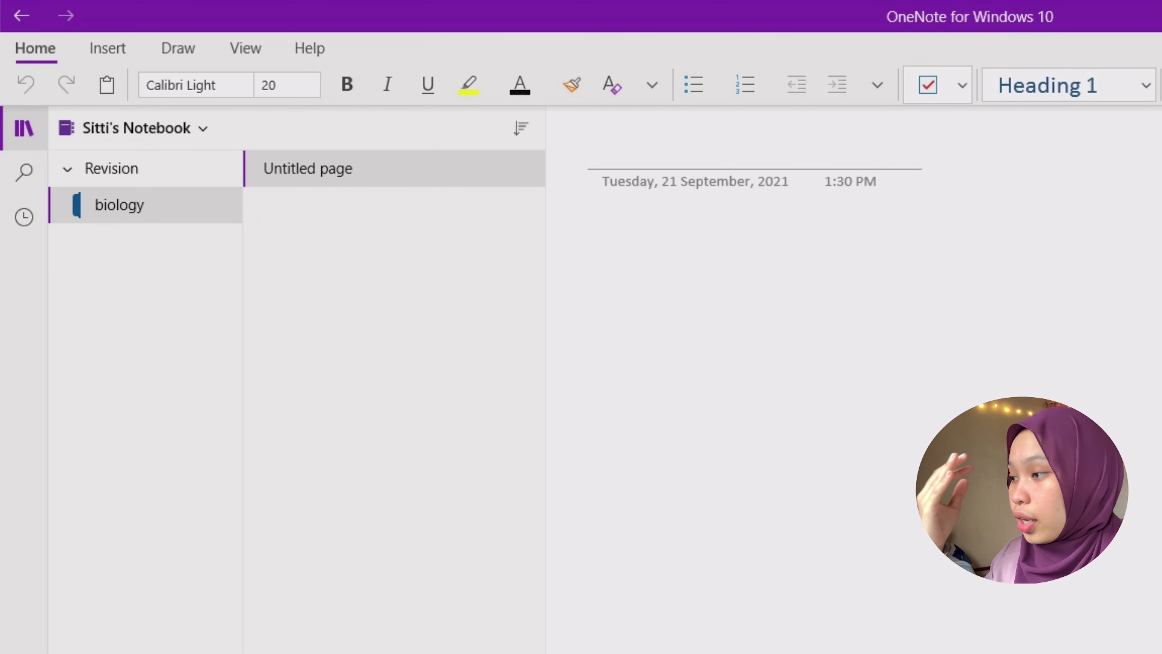
{"action": "key", "text": "ctrl+t"}
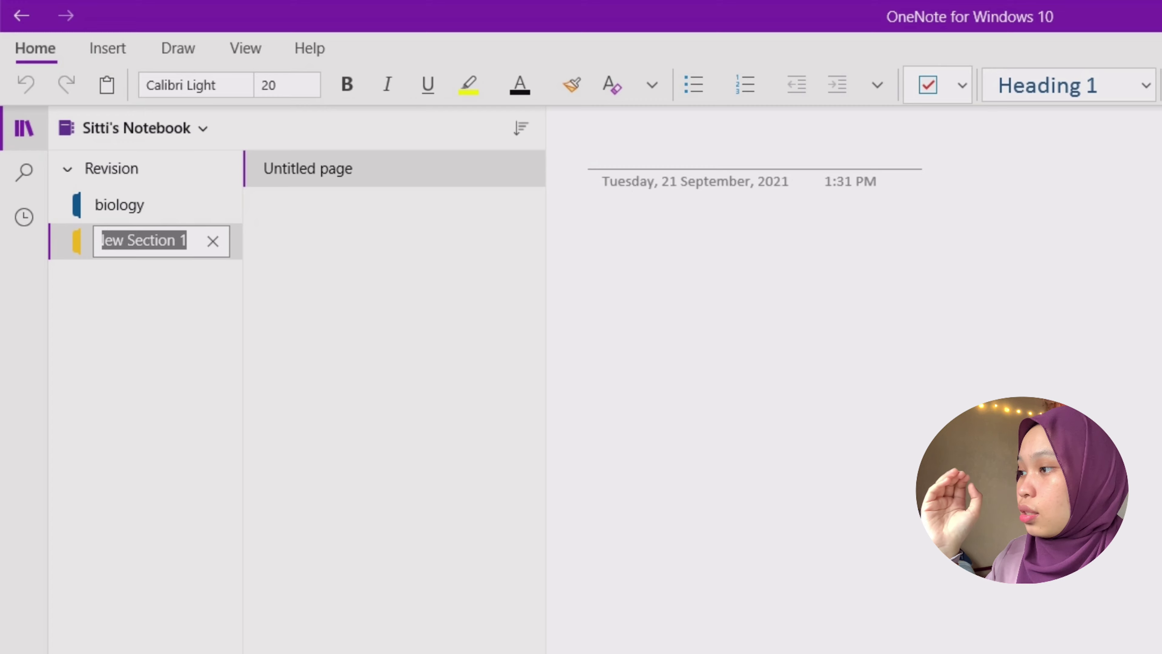
{"action": "right_click", "coordinate": [69, 250]}
{"action": "left_click", "coordinate": [168, 301]}
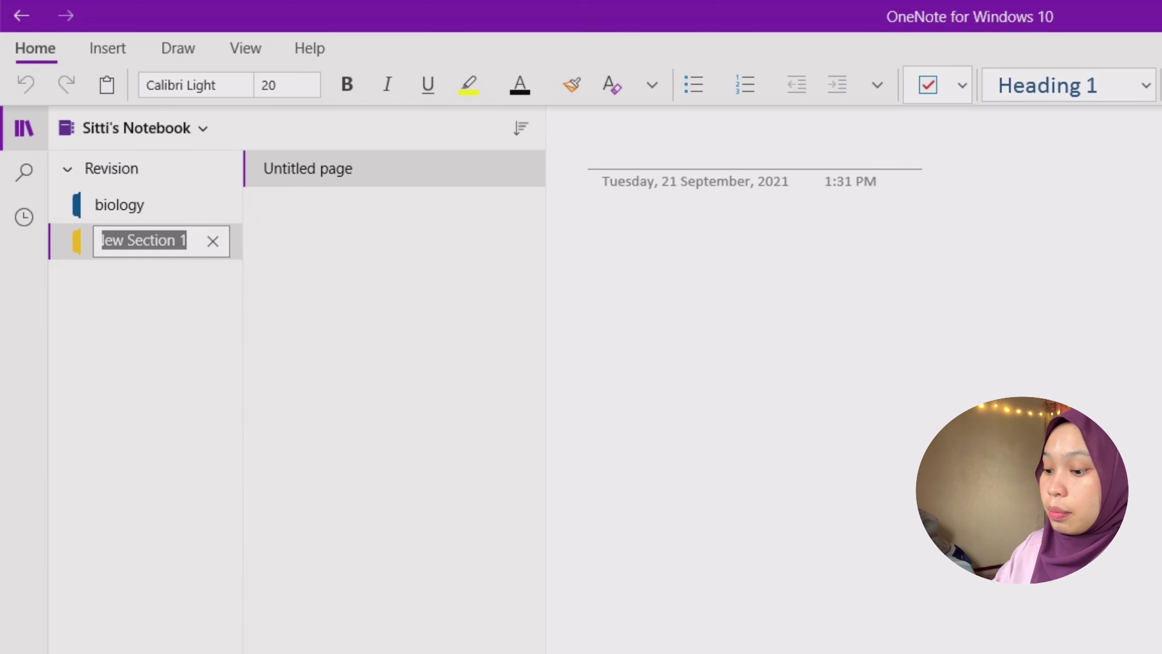
{"action": "type", "text": "mathematic"}
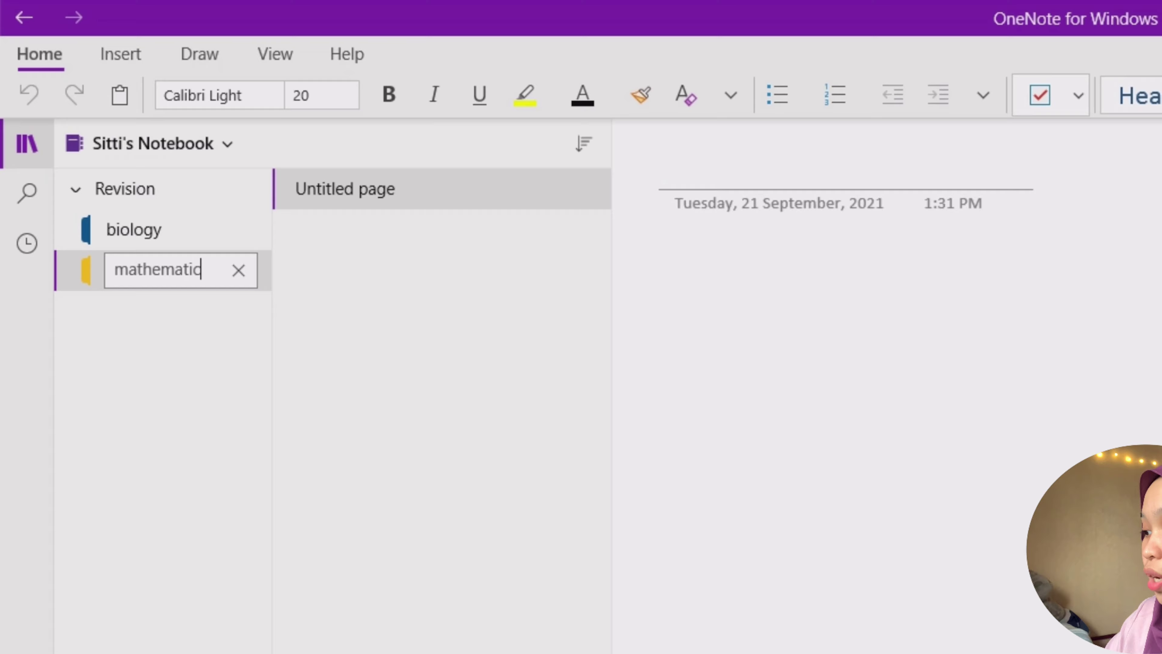
{"action": "key", "text": "Return"}
{"action": "key", "text": "ctrl+t"}
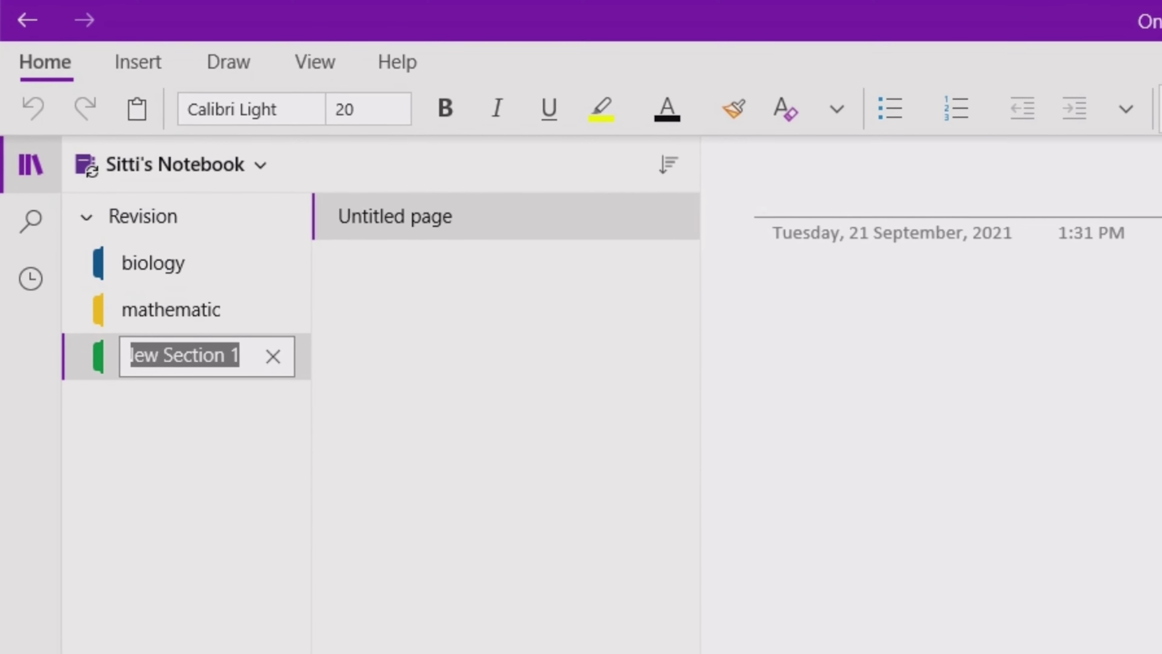
{"action": "type", "text": "chemistry"}
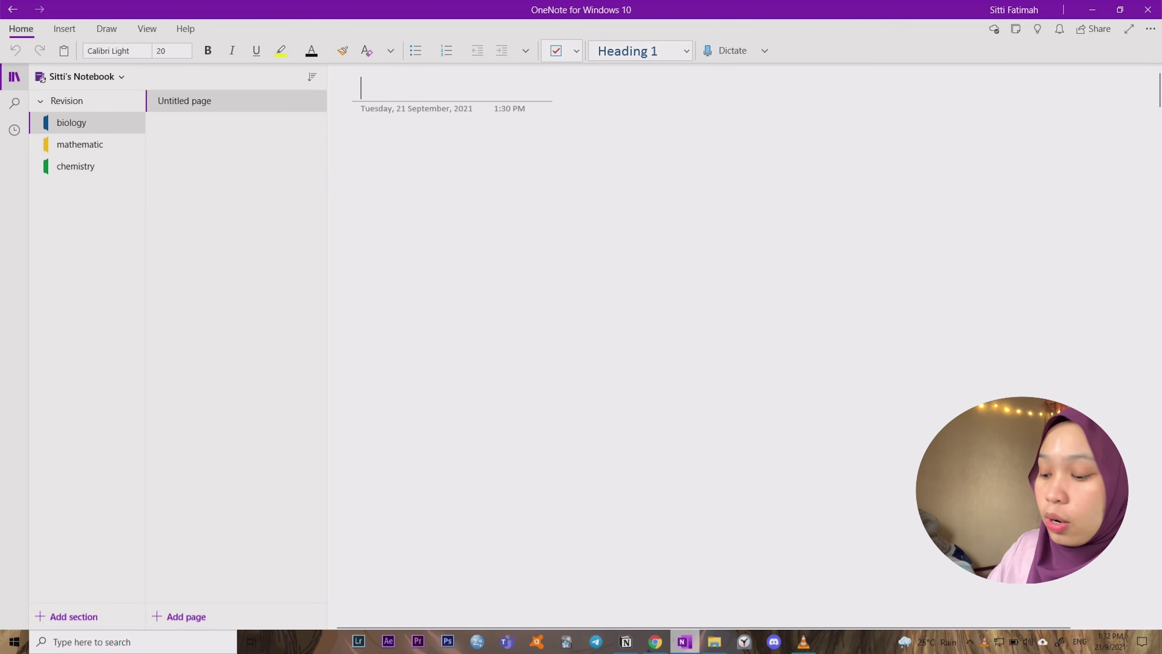
Title the untitled page in the biology section "Anatomy of liver" and place the cursor in the page body.
{"action": "type", "text": "anatomy f"}
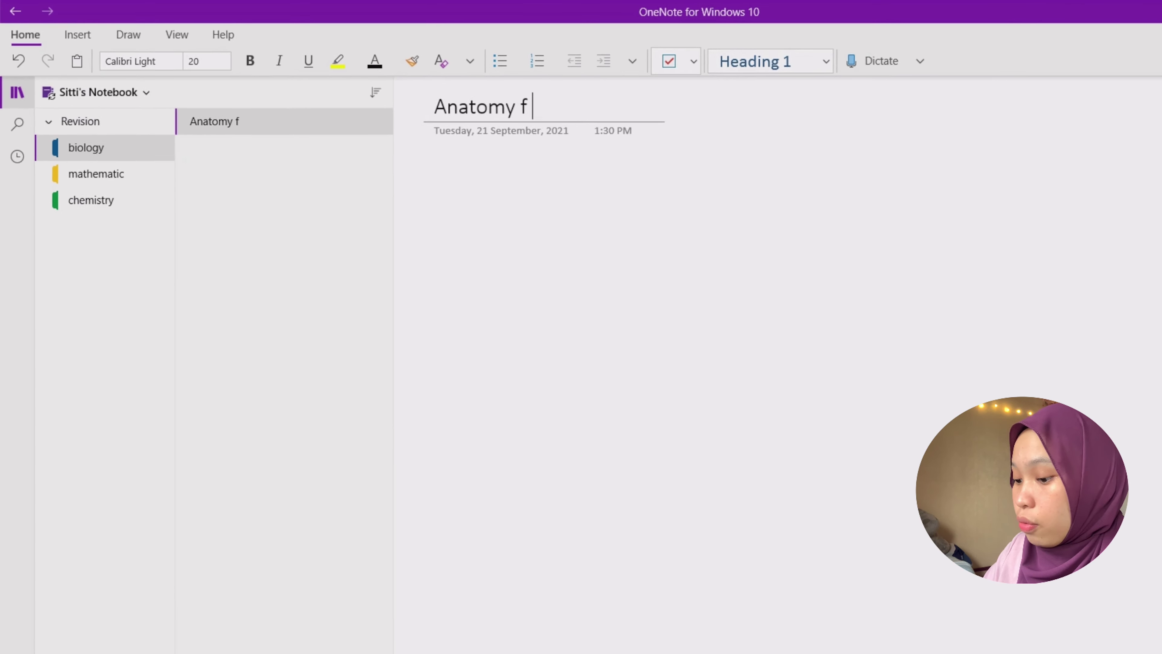
{"action": "type", "text": " liver"}
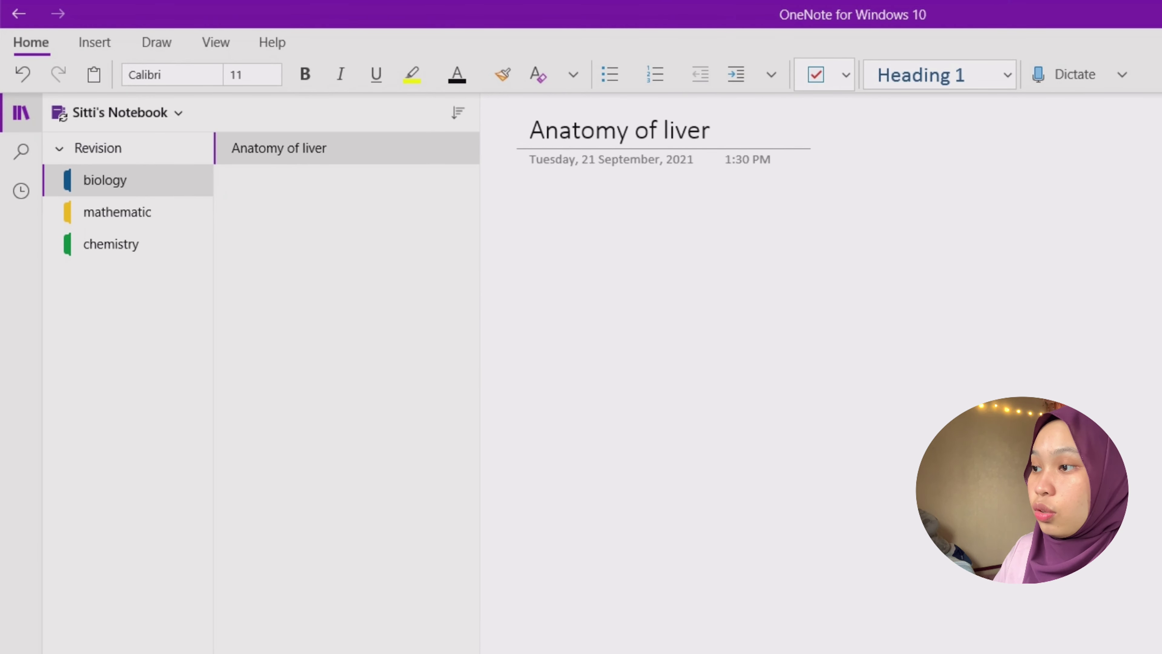
{"action": "left_click", "coordinate": [529, 218]}
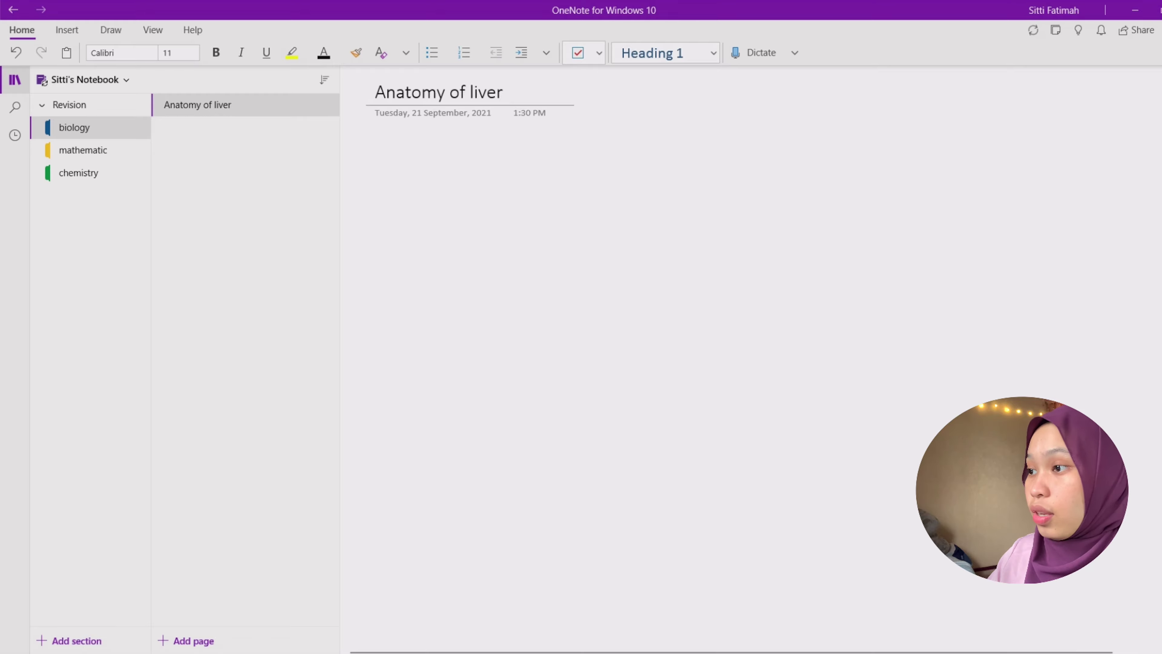
Place the notes beside the browser's "anatomy of liver" image results and insert the WebMD labelled liver picture into the page.
{"action": "key", "text": "super+Left"}
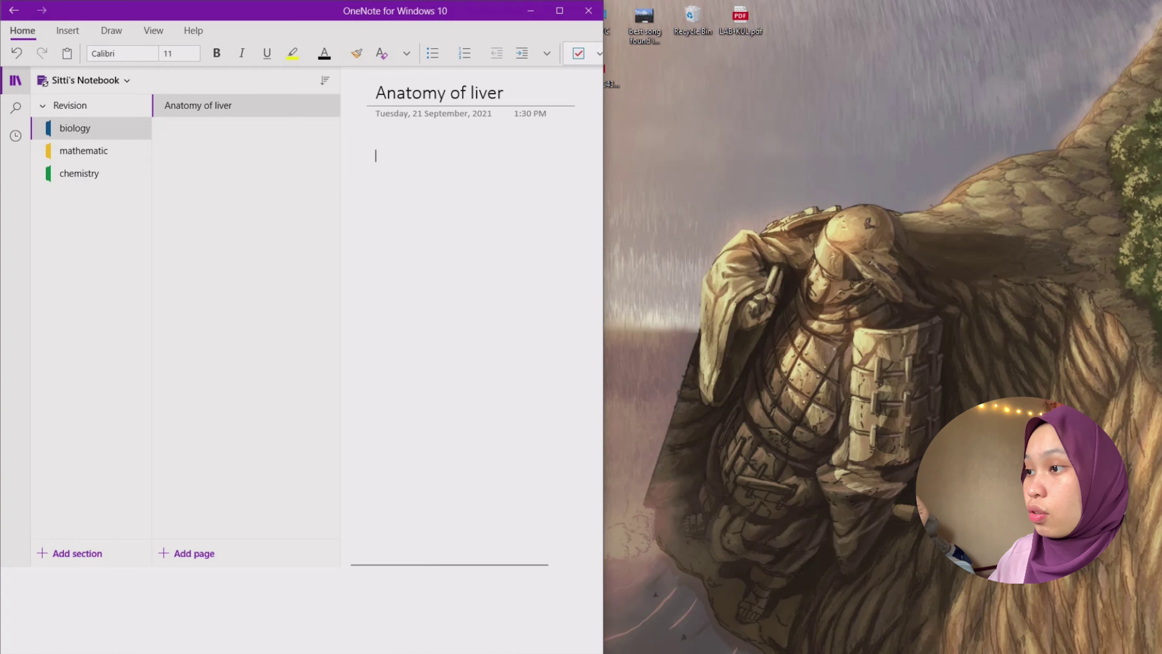
{"action": "key", "text": "Return"}
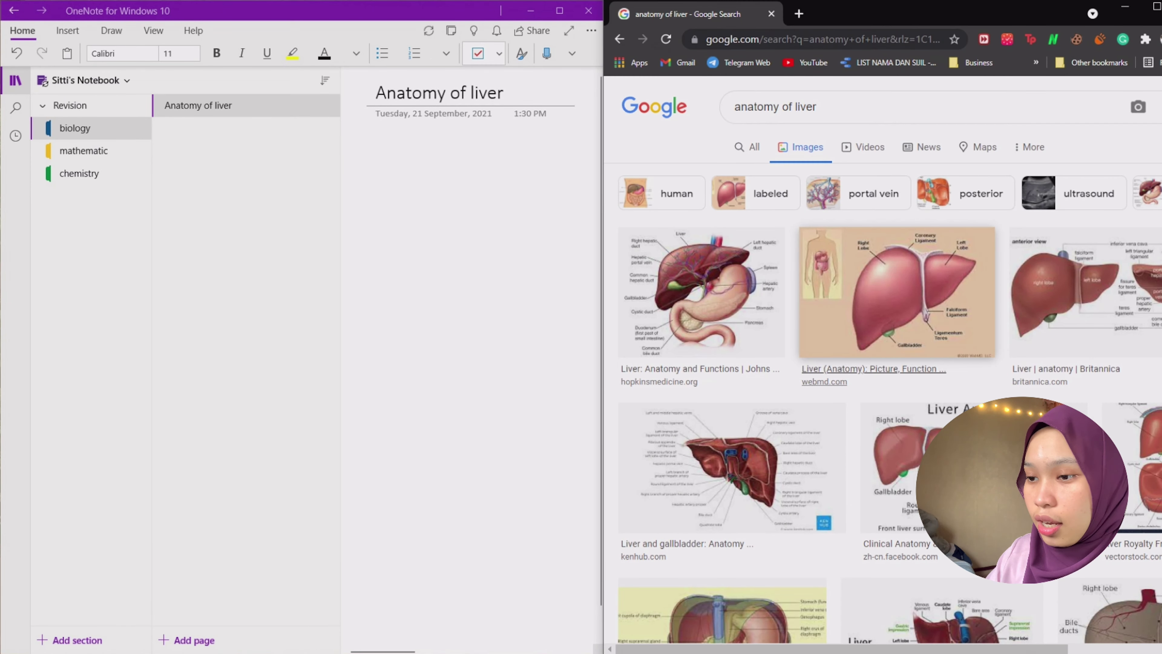
{"action": "mouse_move", "coordinate": [892, 316]}
{"action": "left_mouse_down"}
{"action": "mouse_move", "coordinate": [781, 319]}
{"action": "mouse_move", "coordinate": [888, 322]}
{"action": "left_mouse_up"}
{"action": "left_click_drag", "start_coordinate": [828, 286], "coordinate": [547, 281]}
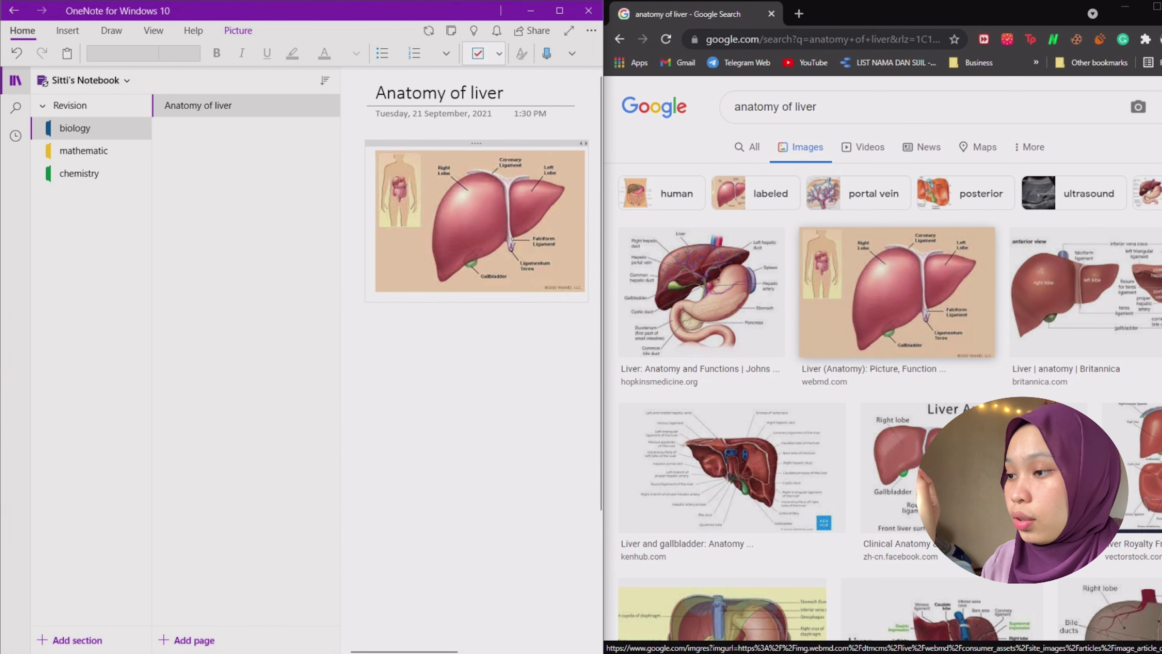
Hide the notebook navigation and annotate the liver picture with green and red pen strokes, including circles around the Left Lobe label.
{"action": "left_click", "coordinate": [366, 374]}
{"action": "left_click", "coordinate": [16, 80]}
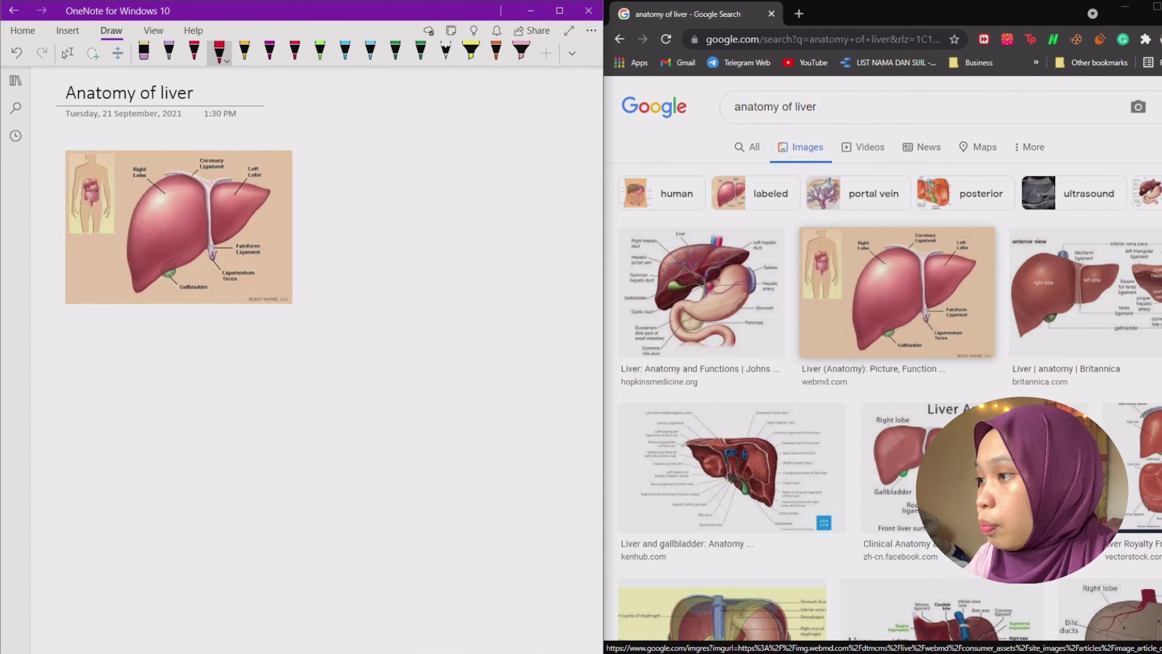
{"action": "left_click", "coordinate": [319, 50]}
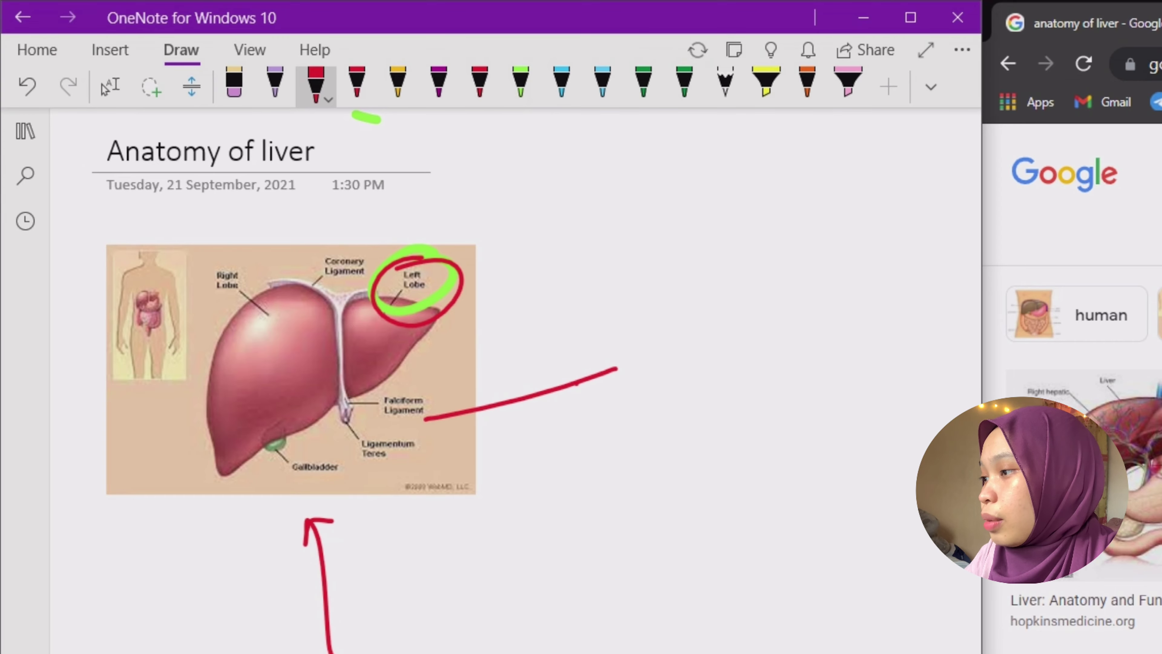
{"action": "left_click_drag", "start_coordinate": [224, 198], "coordinate": [222, 266]}
{"action": "left_click_drag", "start_coordinate": [209, 252], "coordinate": [237, 249]}
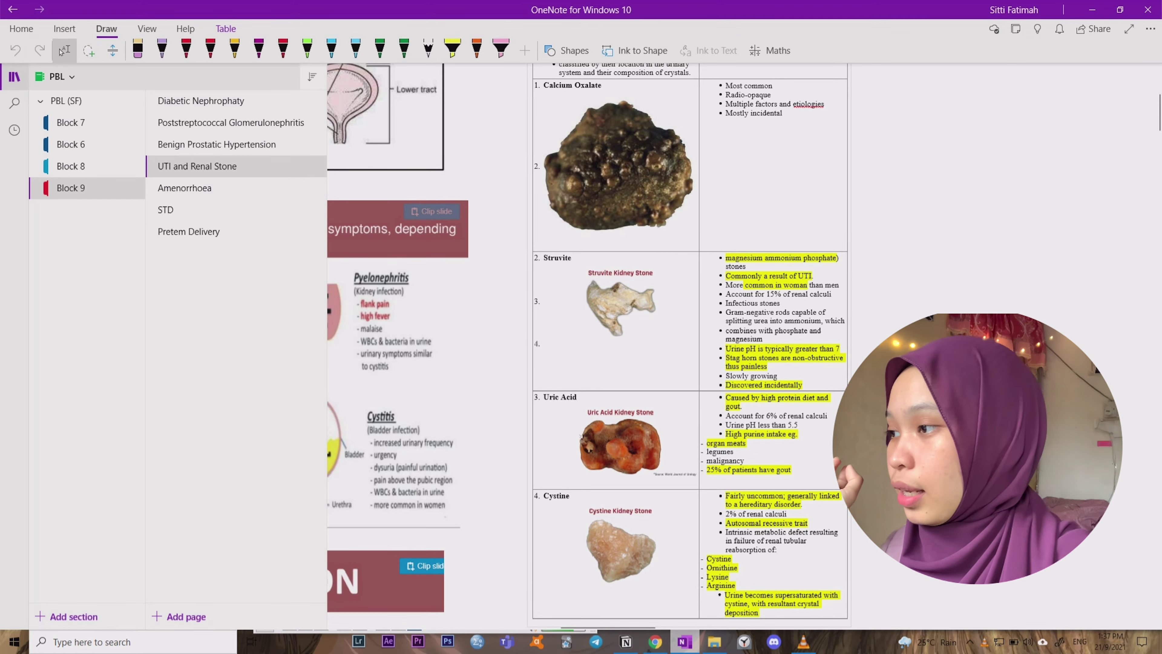
Skim the UTI and Renal Stone page and the overall layout of the Diabetic Nephrophaty page in the PBL notebook.
{"action": "scroll", "coordinate": [581, 320], "scroll_direction": "down", "scroll_amount": 6}
{"action": "scroll", "coordinate": [581, 320], "scroll_direction": "left", "scroll_amount": 8}
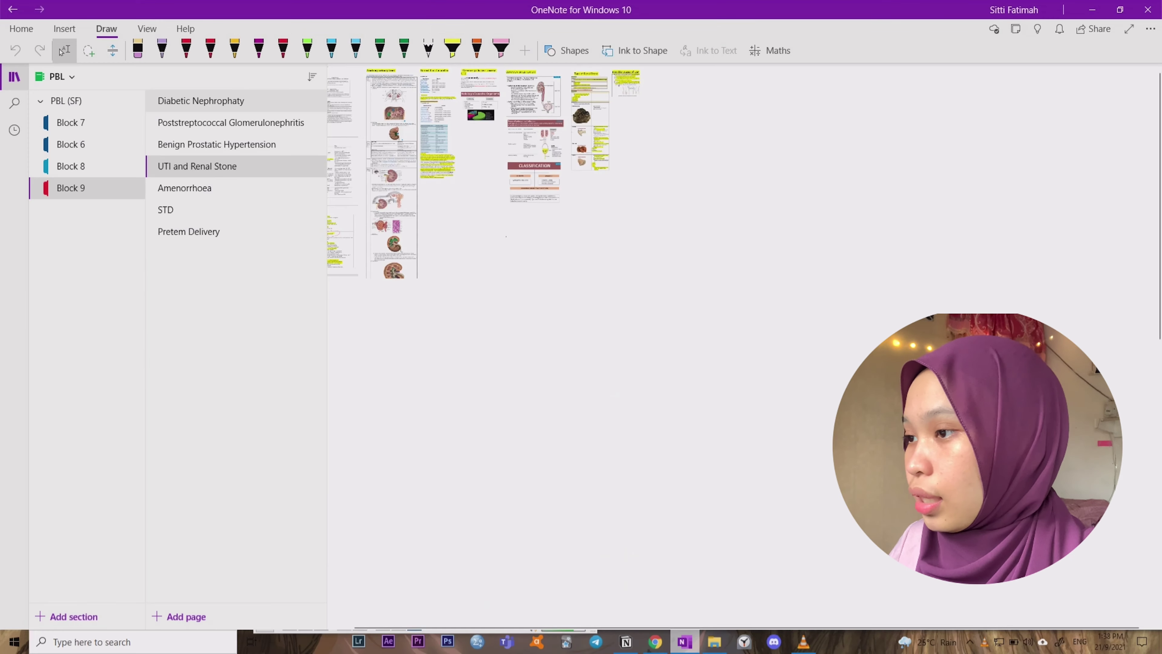
{"action": "left_click", "coordinate": [371, 192]}
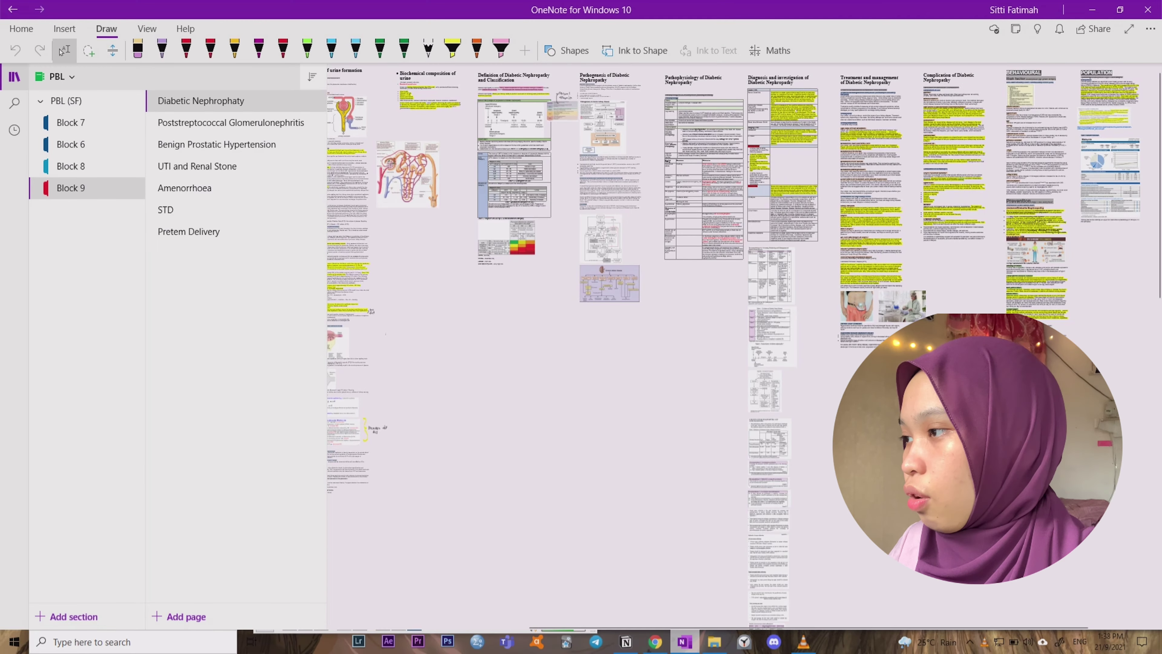
{"action": "left_click", "coordinate": [14, 76]}
{"action": "scroll", "coordinate": [594, 347], "scroll_direction": "up", "scroll_amount": 5}
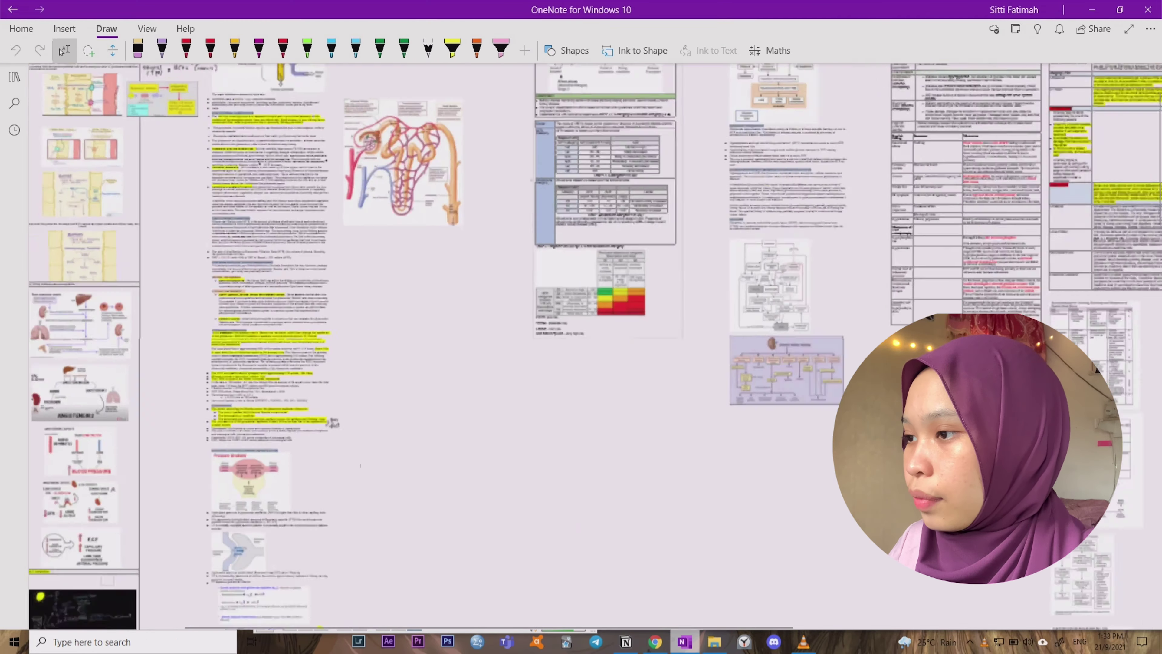
{"action": "scroll", "coordinate": [439, 384], "scroll_direction": "down", "scroll_amount": 5}
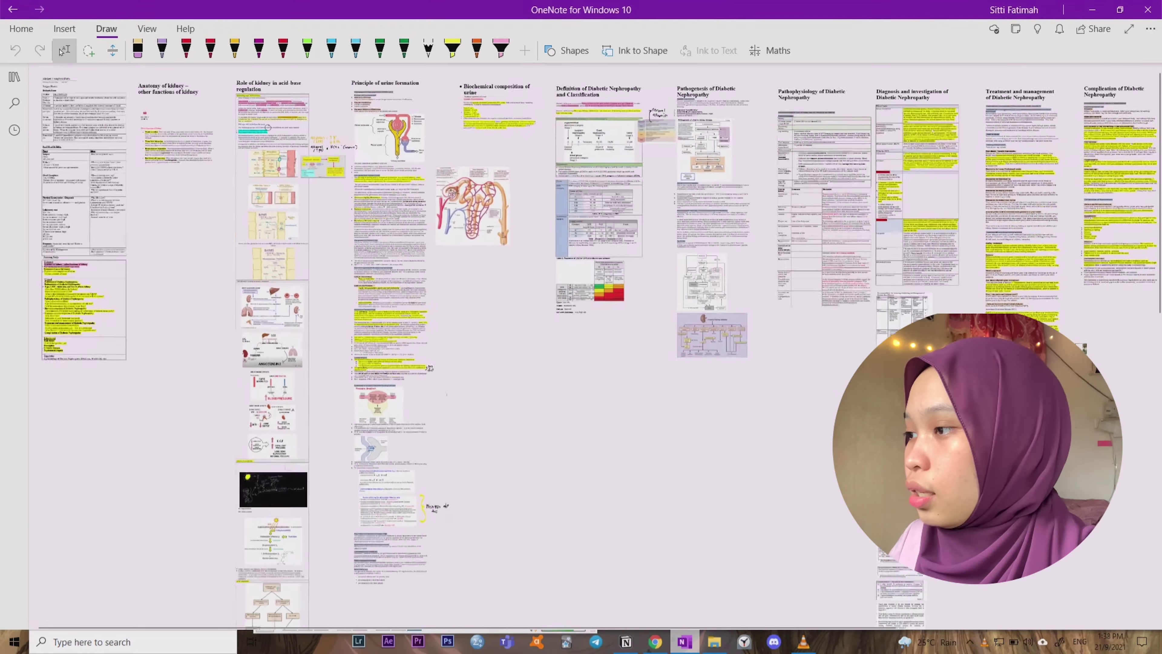
Examine the Trigger Week 1 term definitions, the facts and ideas table, and the learning needs on the Diabetic Nephrophaty page.
{"action": "scroll", "coordinate": [85, 97], "scroll_direction": "up", "scroll_amount": 8}
{"action": "scroll", "coordinate": [105, 130], "scroll_direction": "down", "scroll_amount": 2}
{"action": "scroll", "coordinate": [275, 261], "scroll_direction": "up", "scroll_amount": 2}
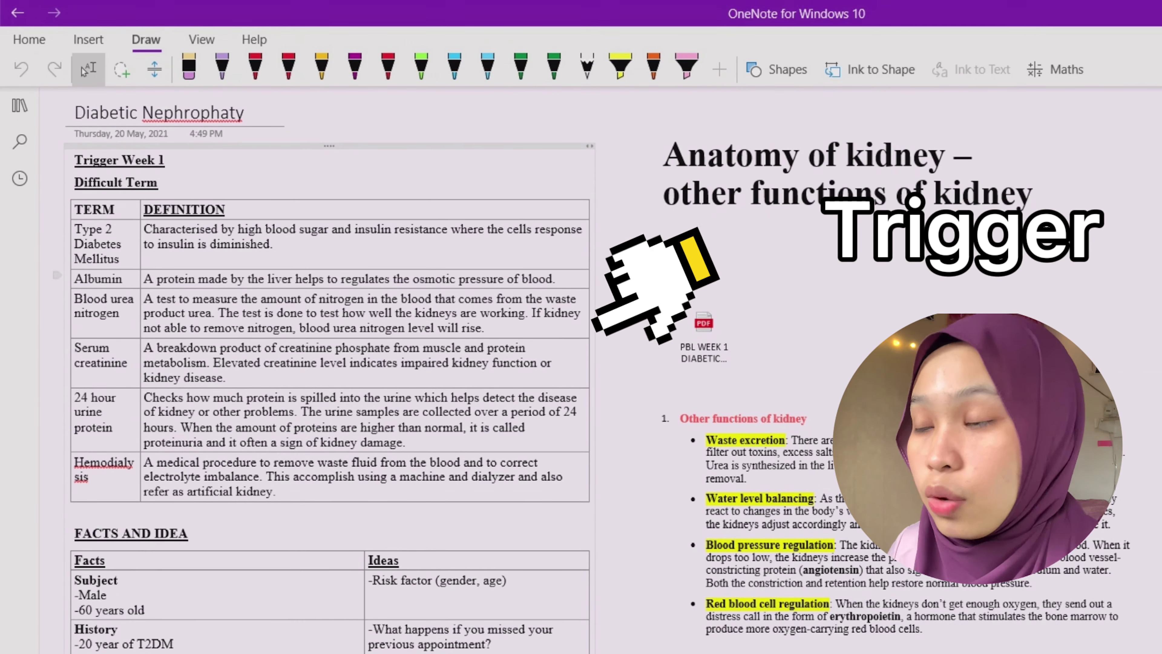
{"action": "scroll", "coordinate": [330, 366], "scroll_direction": "down", "scroll_amount": 15}
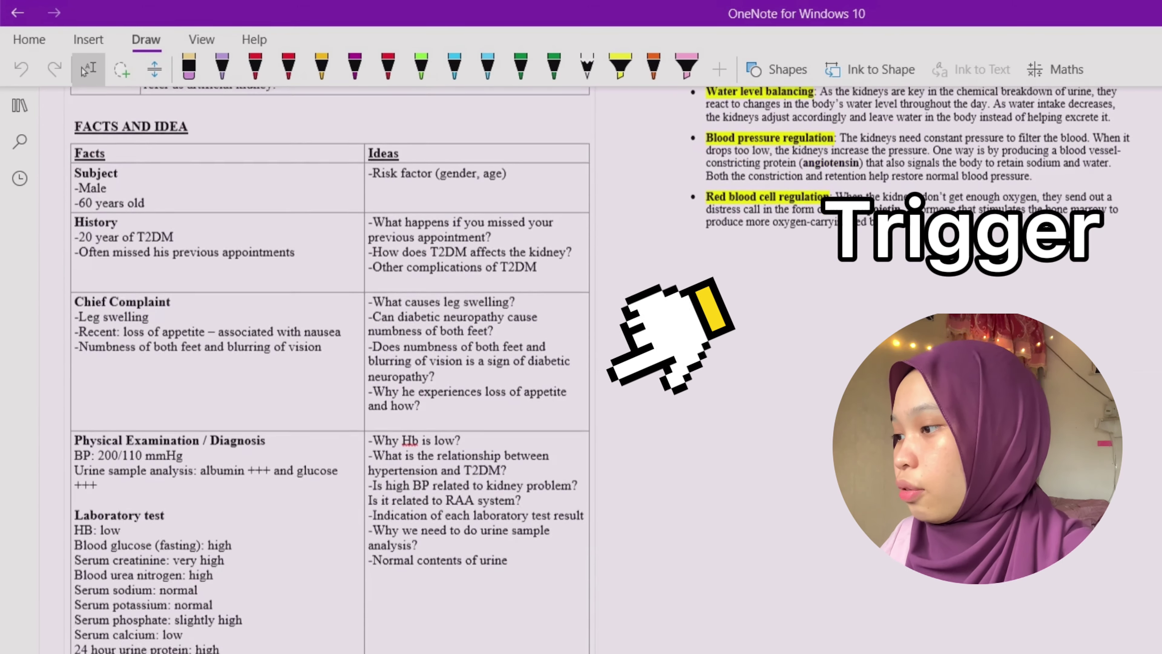
{"action": "scroll", "coordinate": [329, 366], "scroll_direction": "up", "scroll_amount": 5}
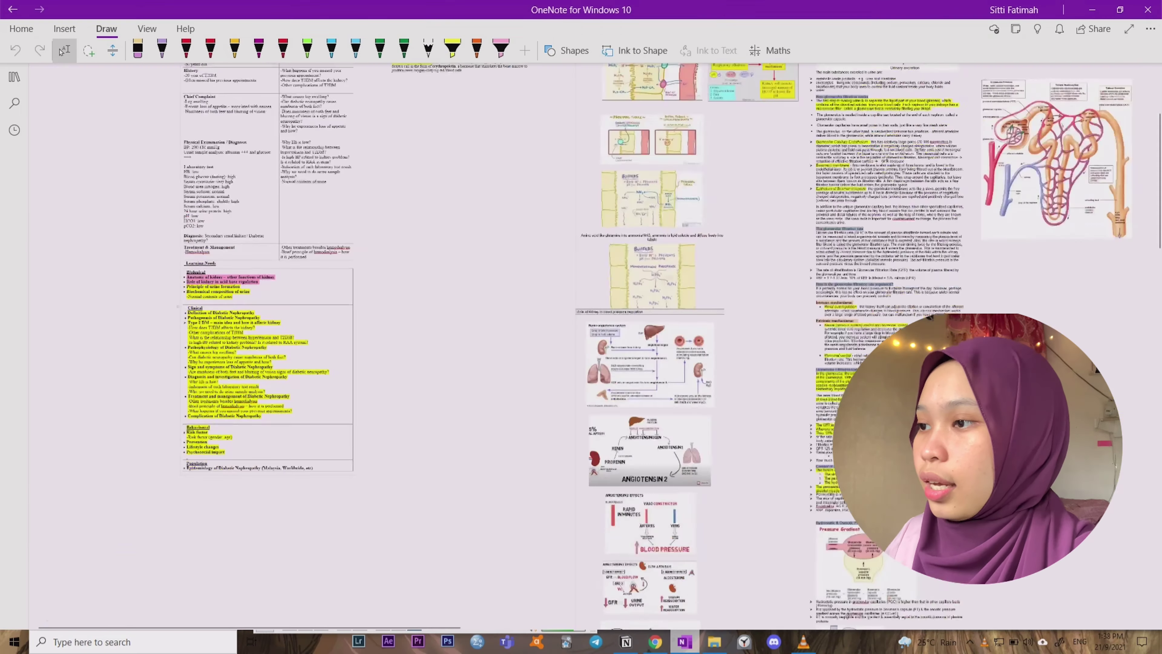
{"action": "scroll", "coordinate": [825, 488], "scroll_direction": "right", "scroll_amount": 3}
{"action": "scroll", "coordinate": [497, 174], "scroll_direction": "up", "scroll_amount": 4}
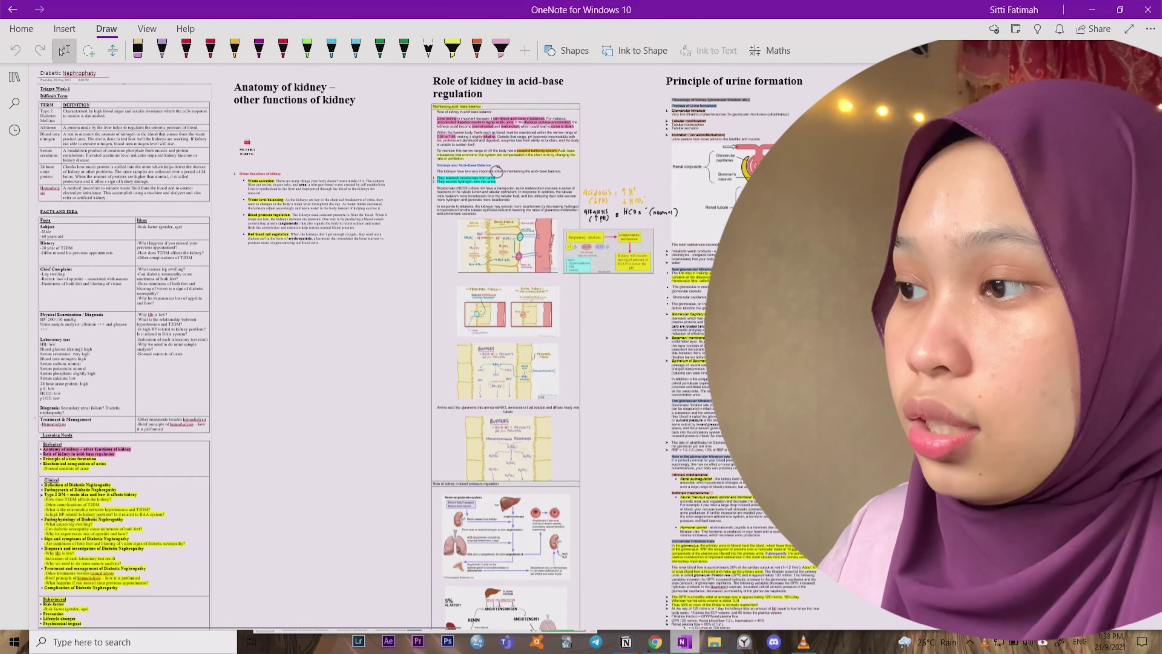
Examine the kidney acid-base regulation, urine formation and biochemical composition of urine notes on the Diabetic Nephrophaty page.
{"action": "scroll", "coordinate": [503, 367], "scroll_direction": "down", "scroll_amount": 3}
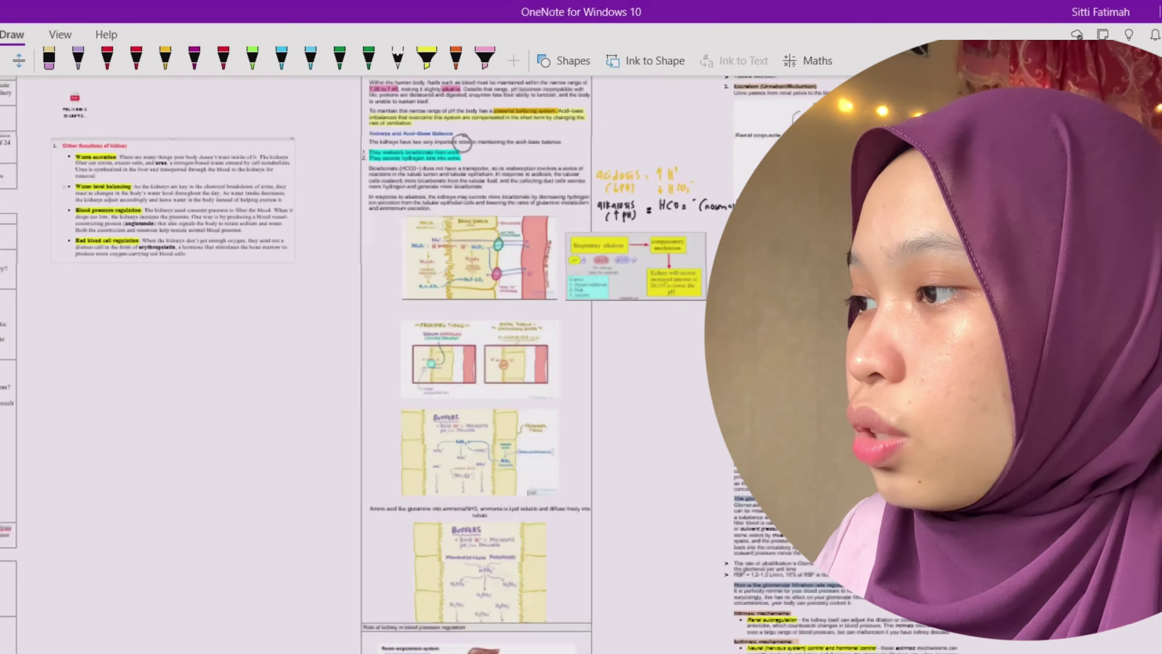
{"action": "scroll", "coordinate": [462, 143], "scroll_direction": "up", "scroll_amount": 5}
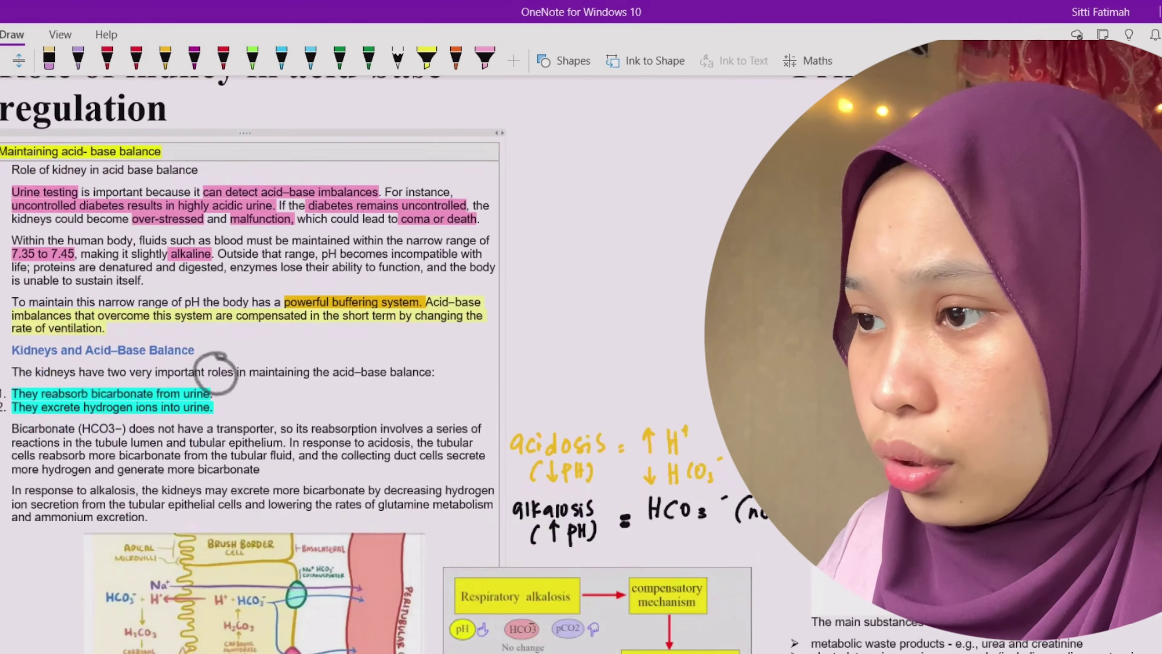
{"action": "scroll", "coordinate": [216, 373], "scroll_direction": "down", "scroll_amount": 6}
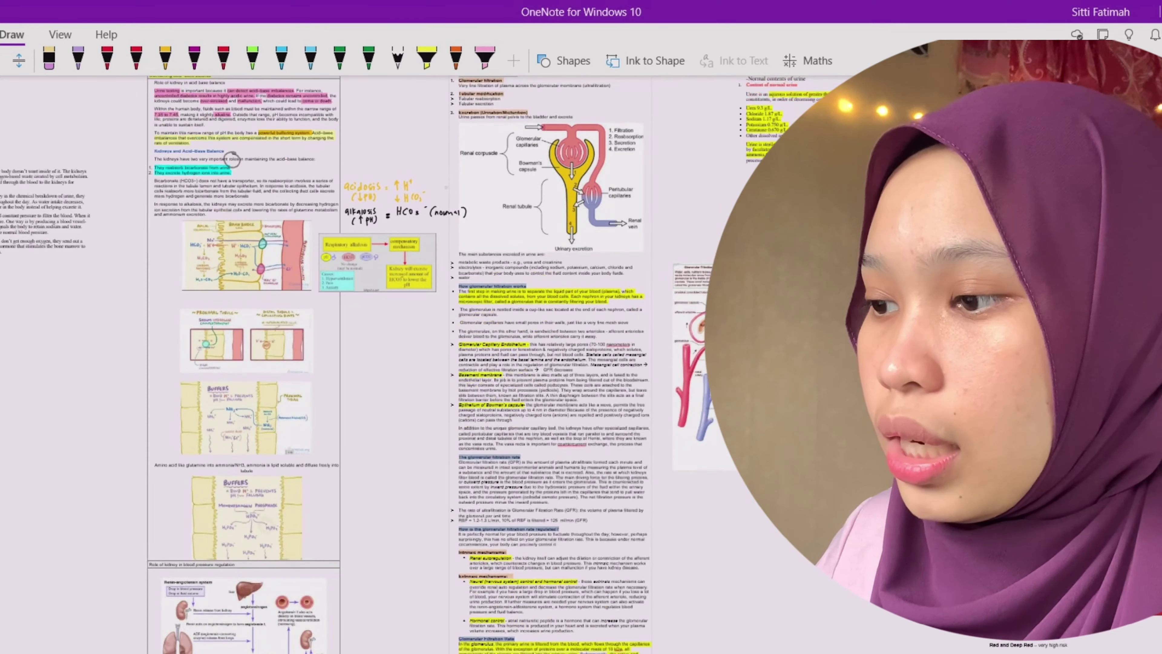
{"action": "scroll", "coordinate": [293, 366], "scroll_direction": "down", "scroll_amount": 4}
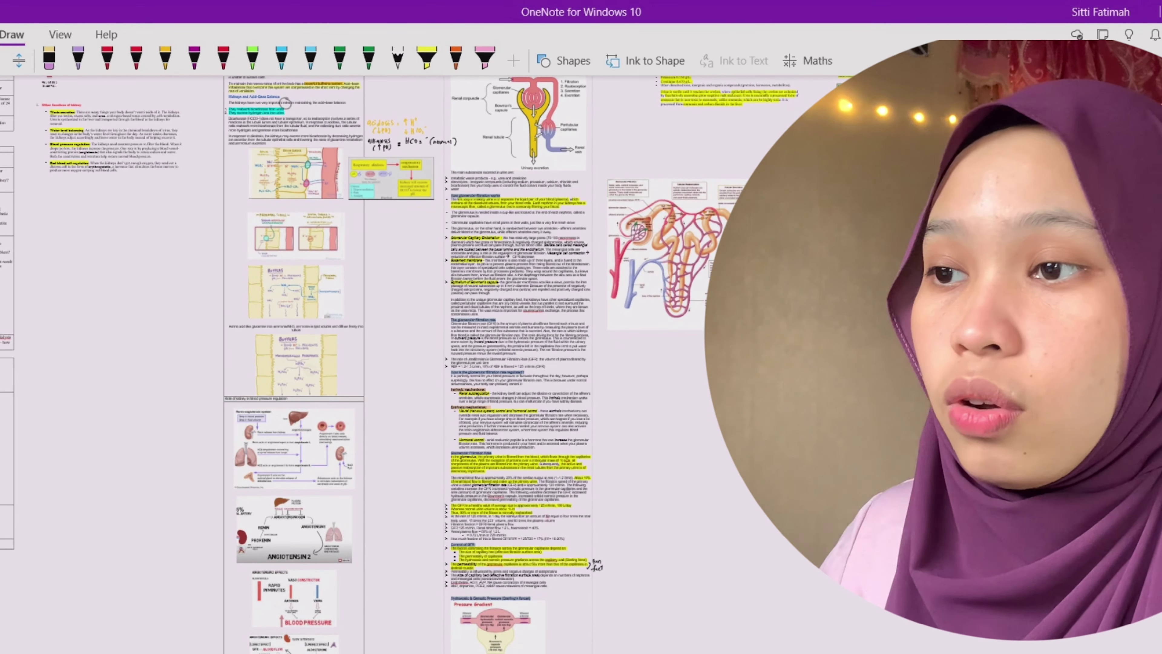
{"action": "scroll", "coordinate": [293, 366], "scroll_direction": "down", "scroll_amount": 4}
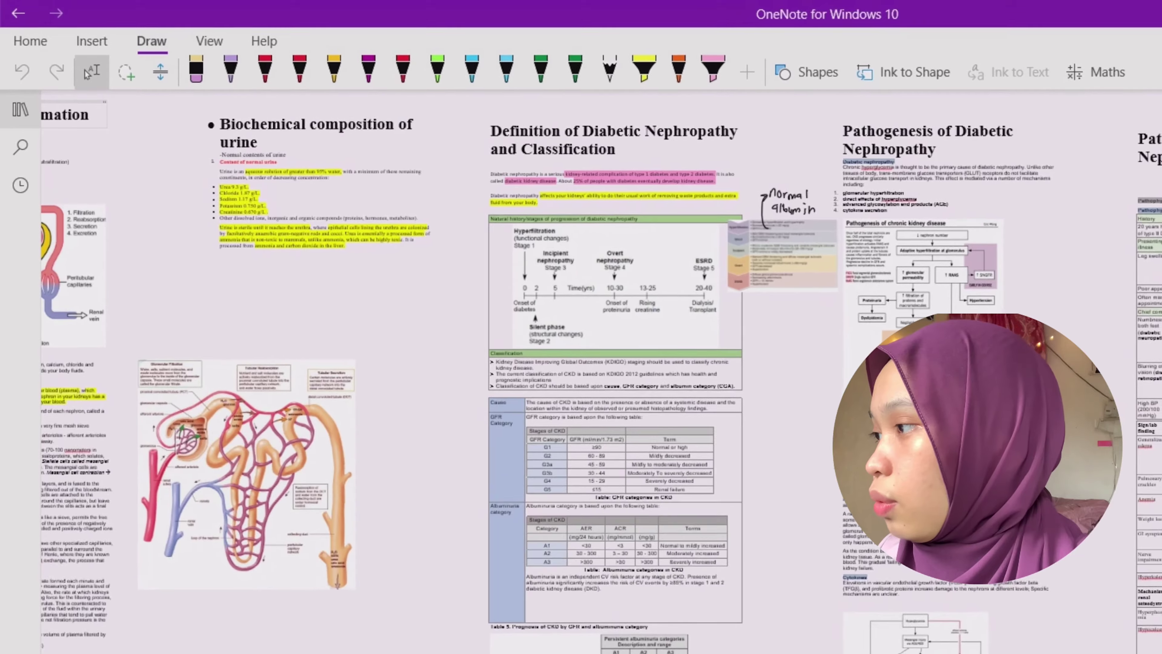
Switch to the Preclinical Life notebook and open the Block 9 section under Case Study per Block.
{"action": "left_click", "coordinate": [18, 97]}
{"action": "left_click", "coordinate": [79, 97]}
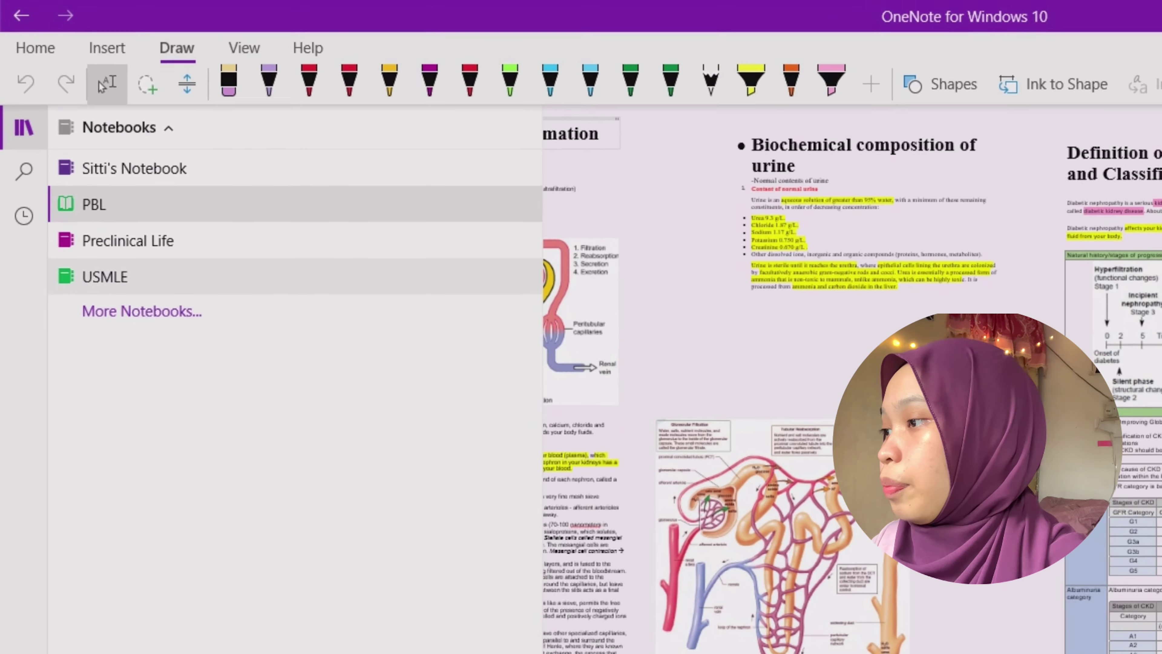
{"action": "left_click", "coordinate": [121, 227]}
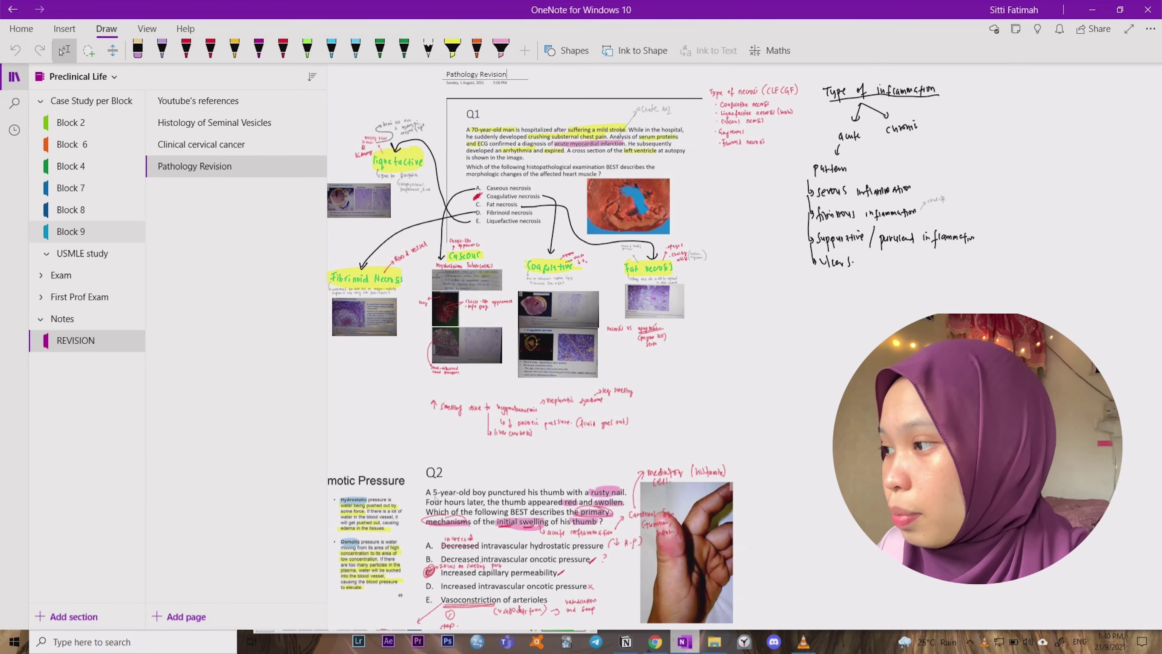
{"action": "left_click", "coordinate": [72, 231]}
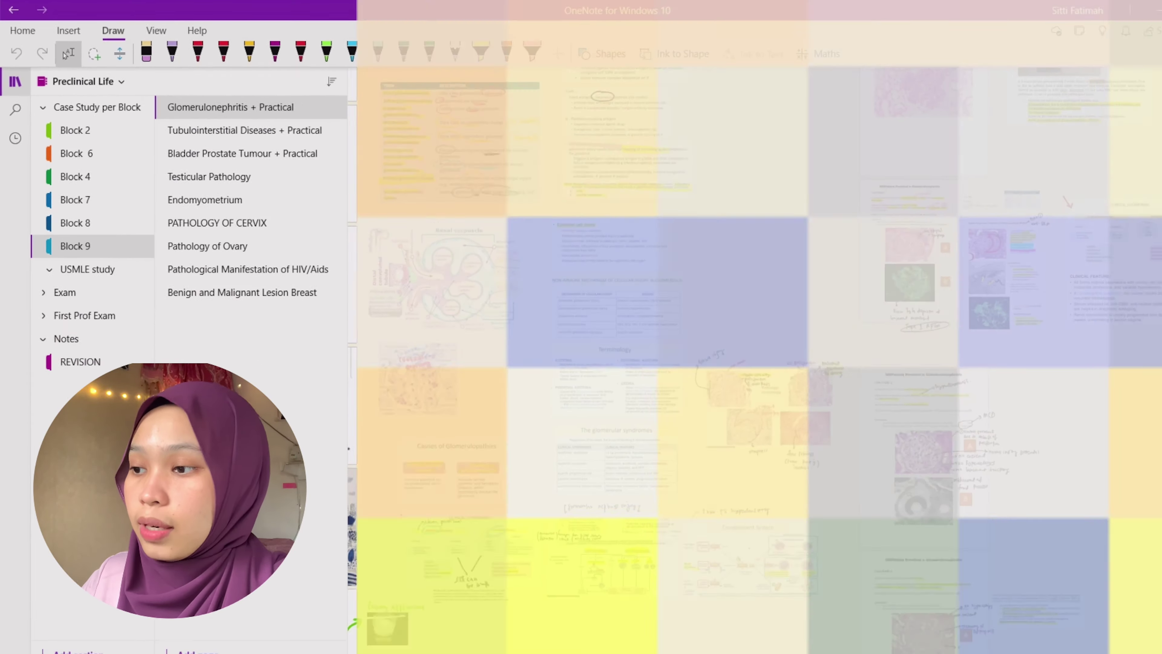
Skim the annotated case notes on the Glomerulonephritis + Practical and Tubulointerstitial Diseases + Practical pages.
{"action": "scroll", "coordinate": [530, 380], "scroll_direction": "down", "scroll_amount": 8}
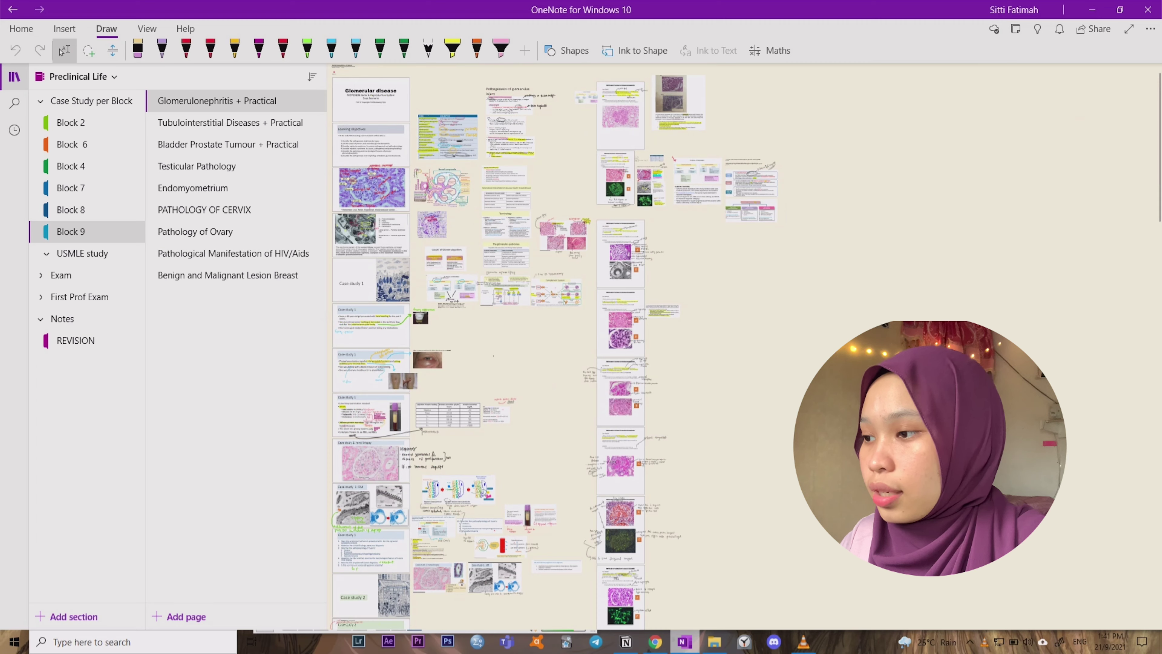
{"action": "scroll", "coordinate": [549, 346], "scroll_direction": "down", "scroll_amount": 3}
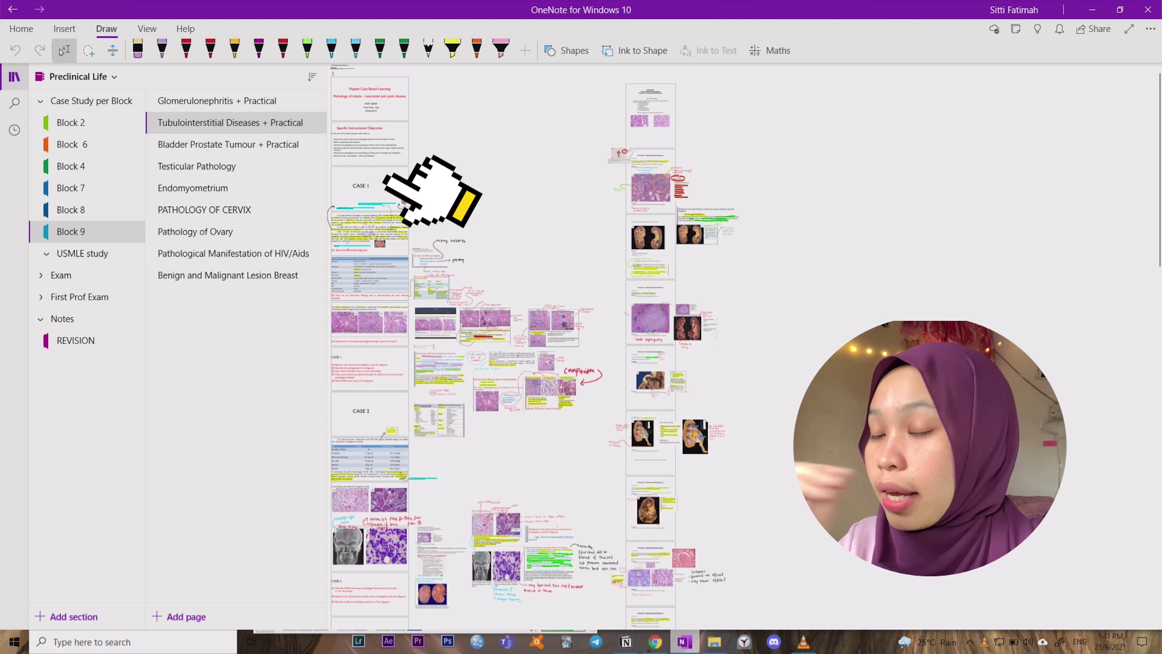
{"action": "scroll", "coordinate": [533, 348], "scroll_direction": "down", "scroll_amount": 5}
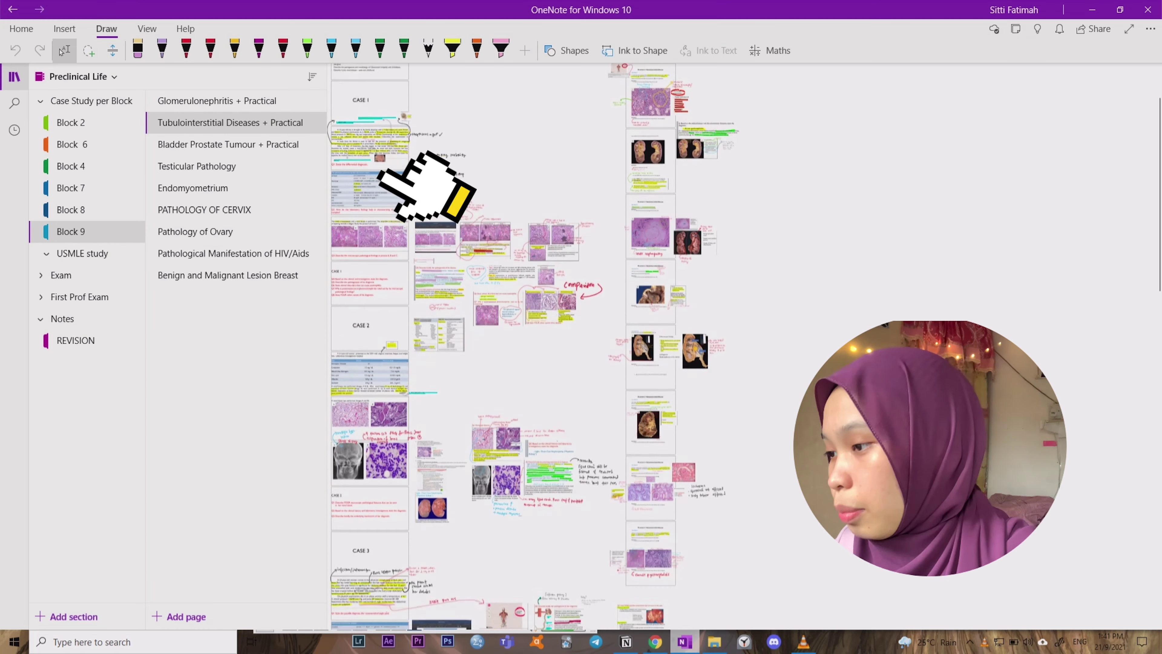
{"action": "scroll", "coordinate": [387, 178], "scroll_direction": "down", "scroll_amount": 15}
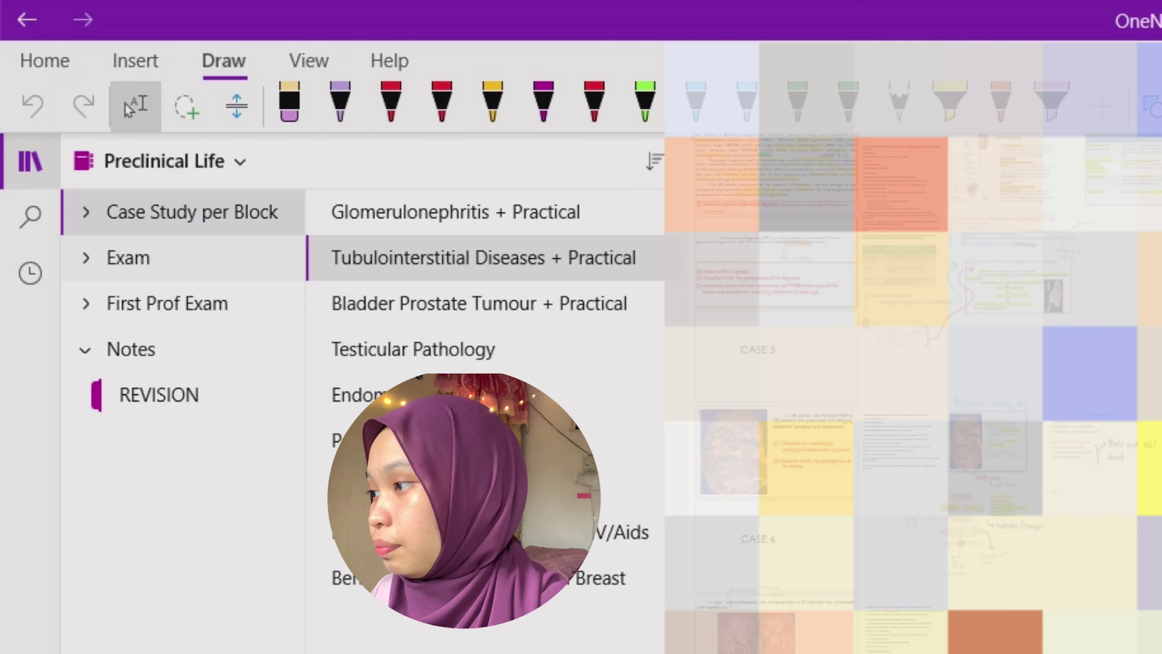
Look through the section groups for Exam, including Quiz Stuff (2021), and for First Prof Exam.
{"action": "left_click", "coordinate": [62, 123]}
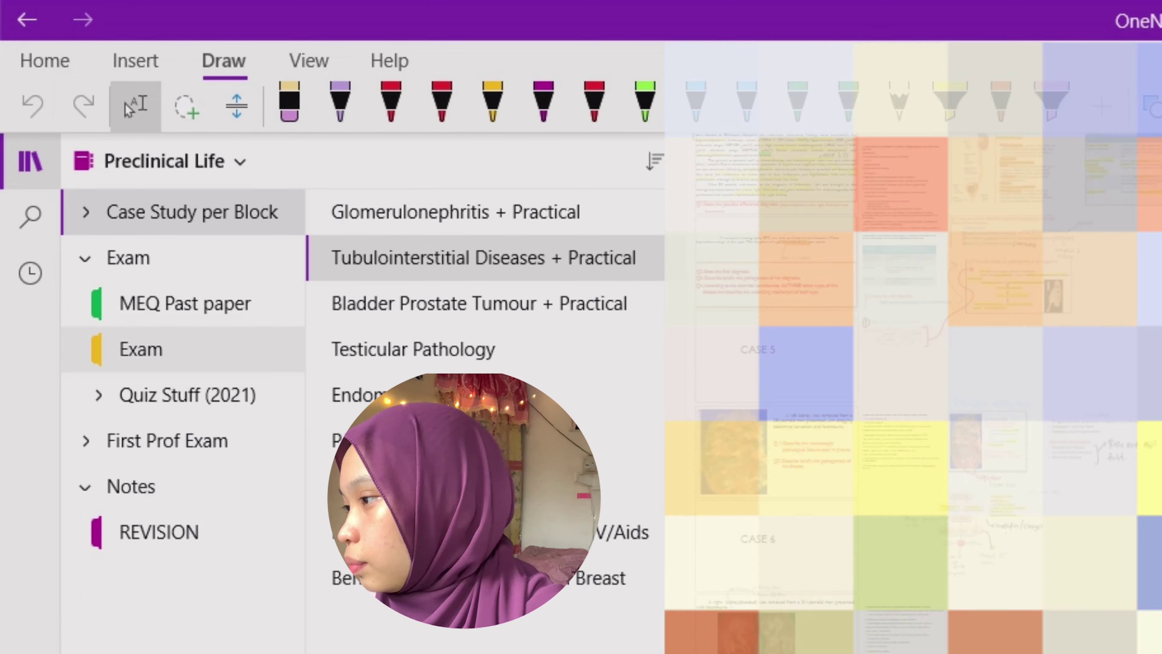
{"action": "left_click", "coordinate": [180, 395]}
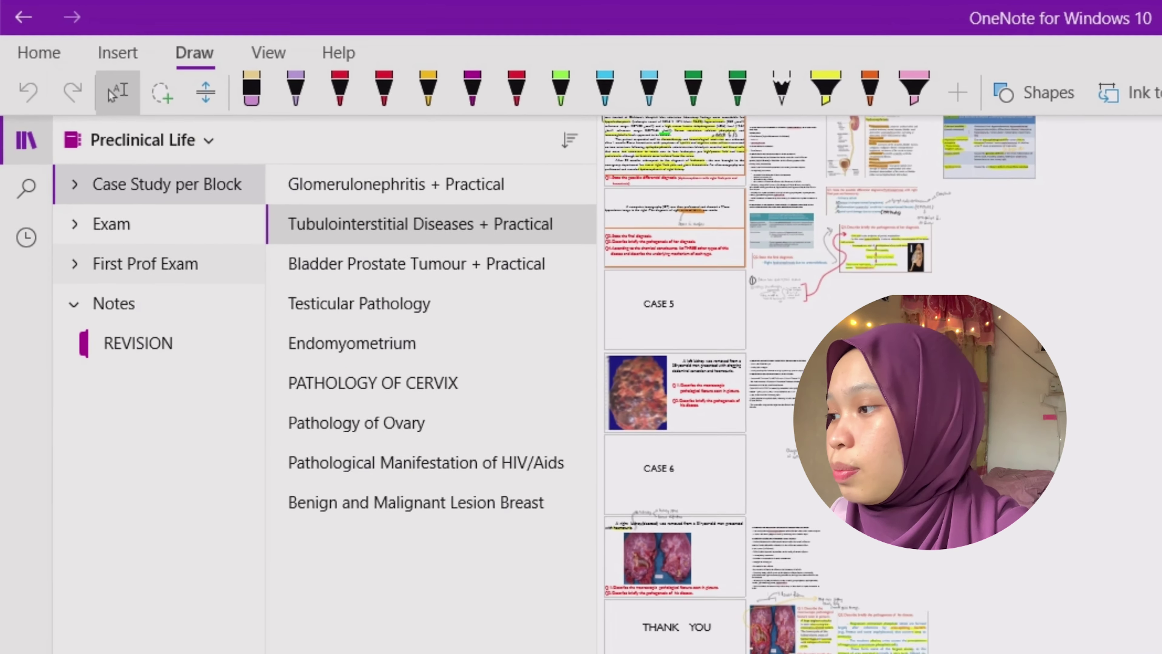
{"action": "left_click", "coordinate": [129, 234]}
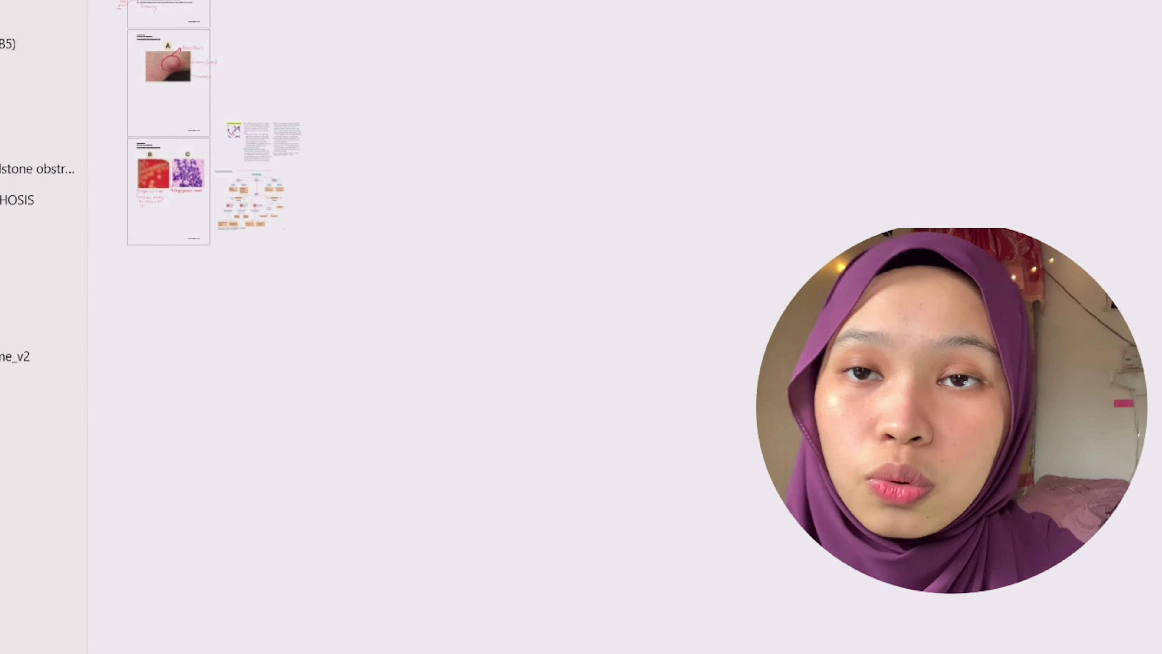
Browse the Fast pace Study pages, including D2. ALCOHOLIC LIVER CIRRHOSIS and D3. CRC with IDA.
{"action": "left_click", "coordinate": [25, 61]}
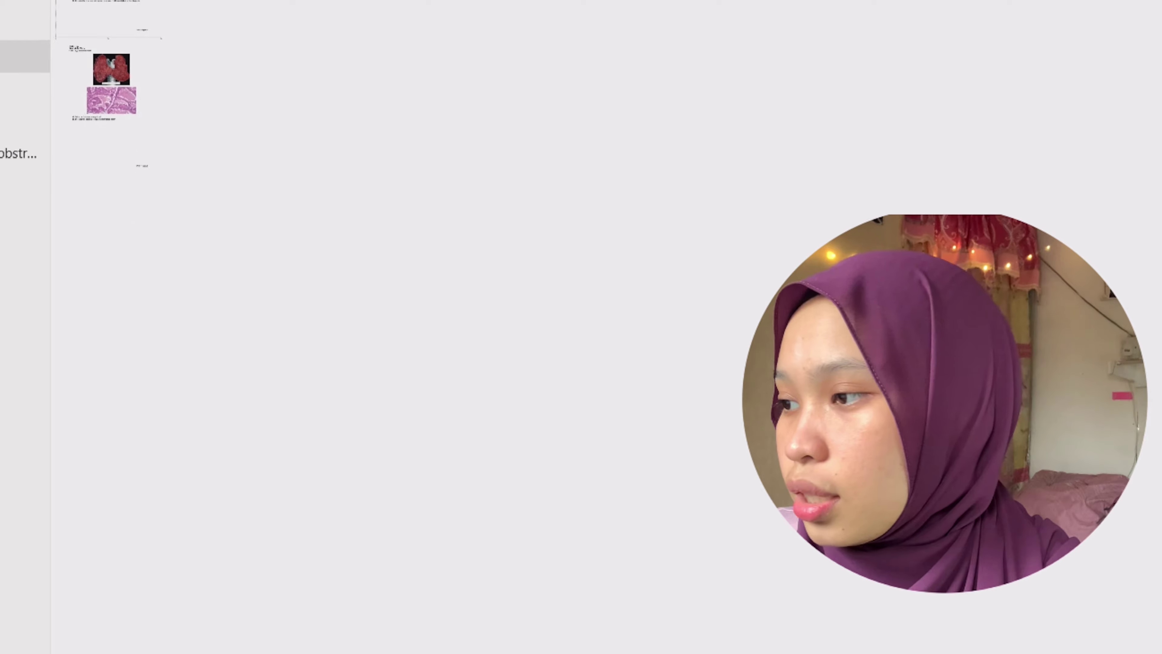
{"action": "left_click", "coordinate": [21, 183]}
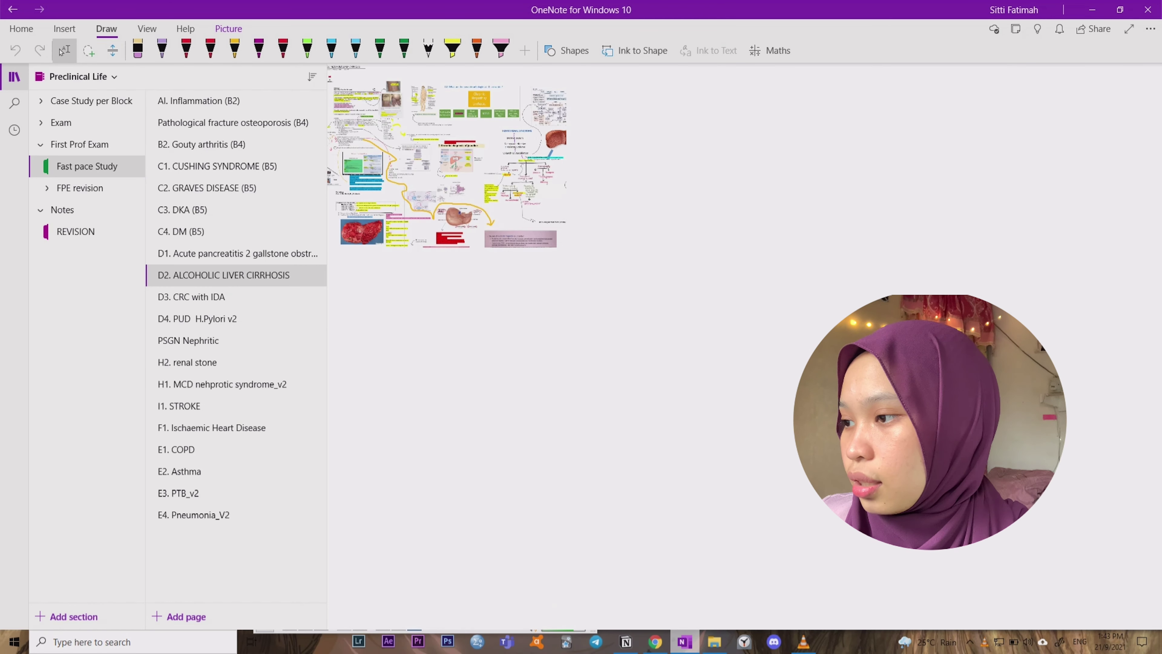
{"action": "left_click", "coordinate": [191, 296]}
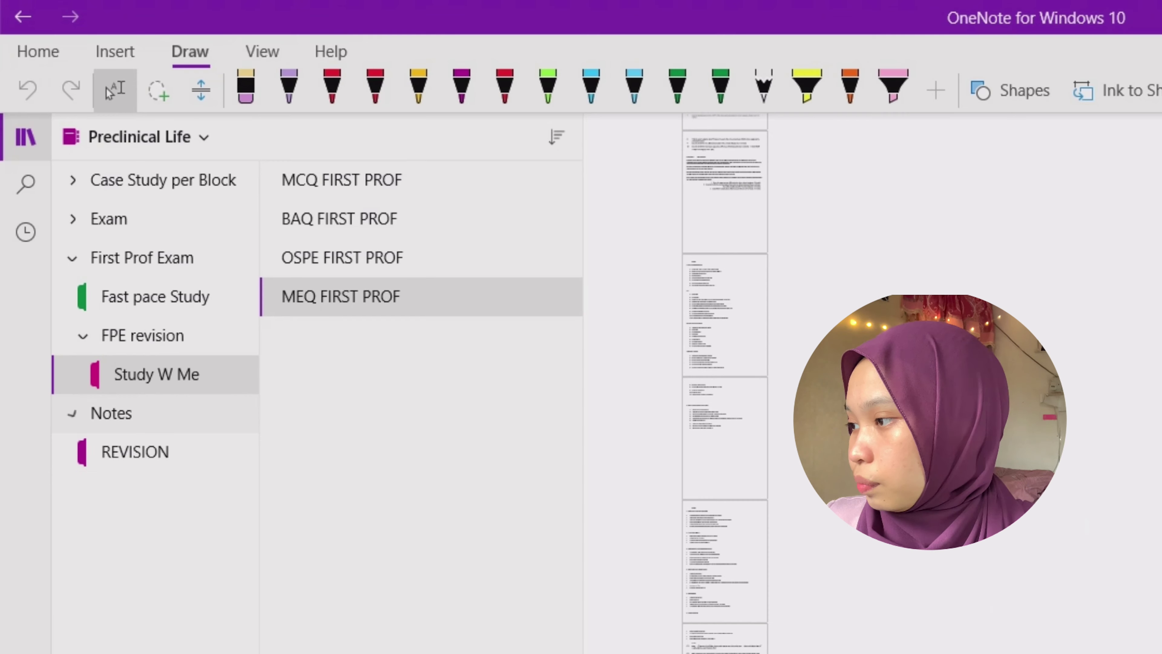
Open the REVISION section under Notes and look over the Youtube's references histology page.
{"action": "left_click", "coordinate": [75, 232]}
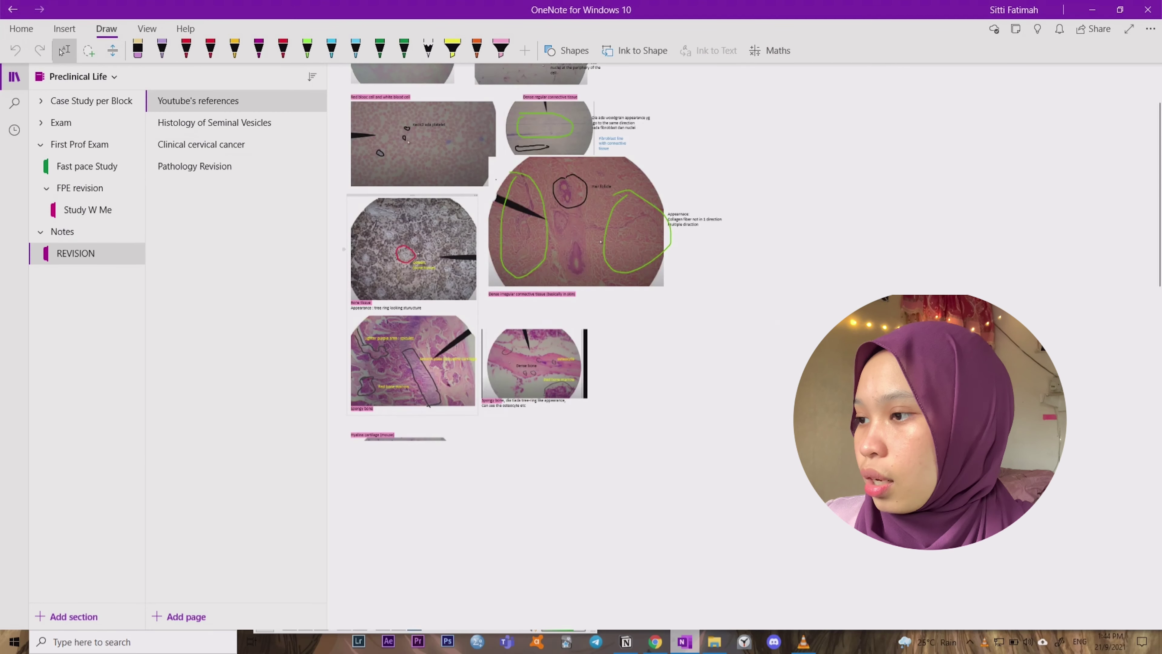
{"action": "scroll", "coordinate": [535, 329], "scroll_direction": "up", "scroll_amount": 3}
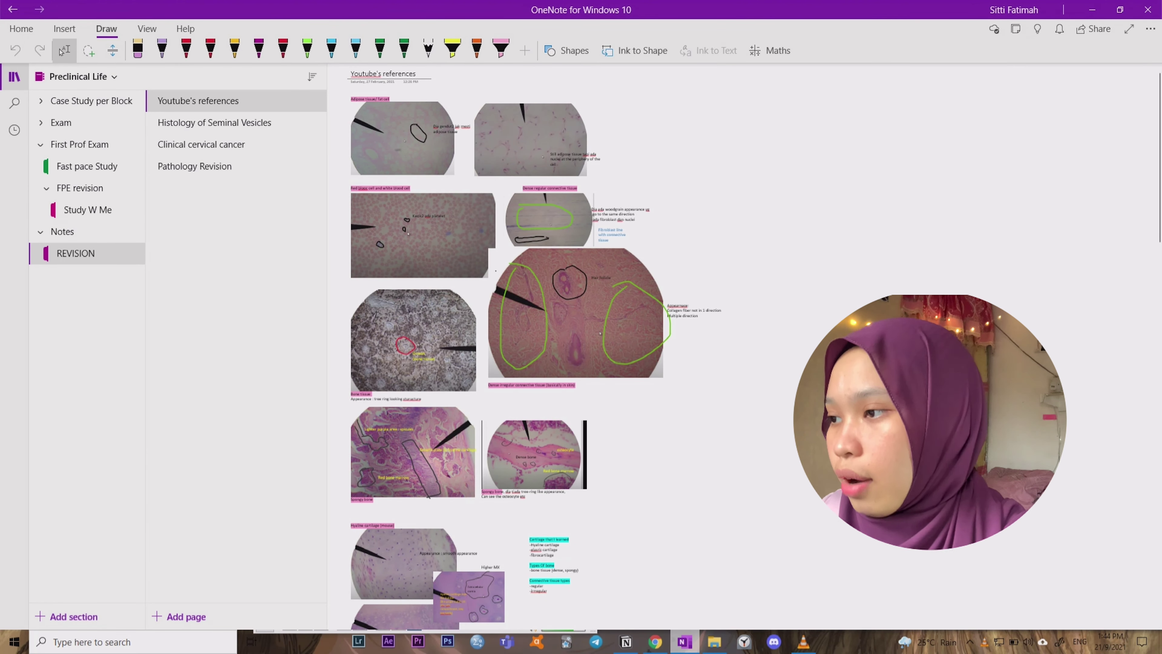
{"action": "scroll", "coordinate": [534, 330], "scroll_direction": "up", "scroll_amount": 3}
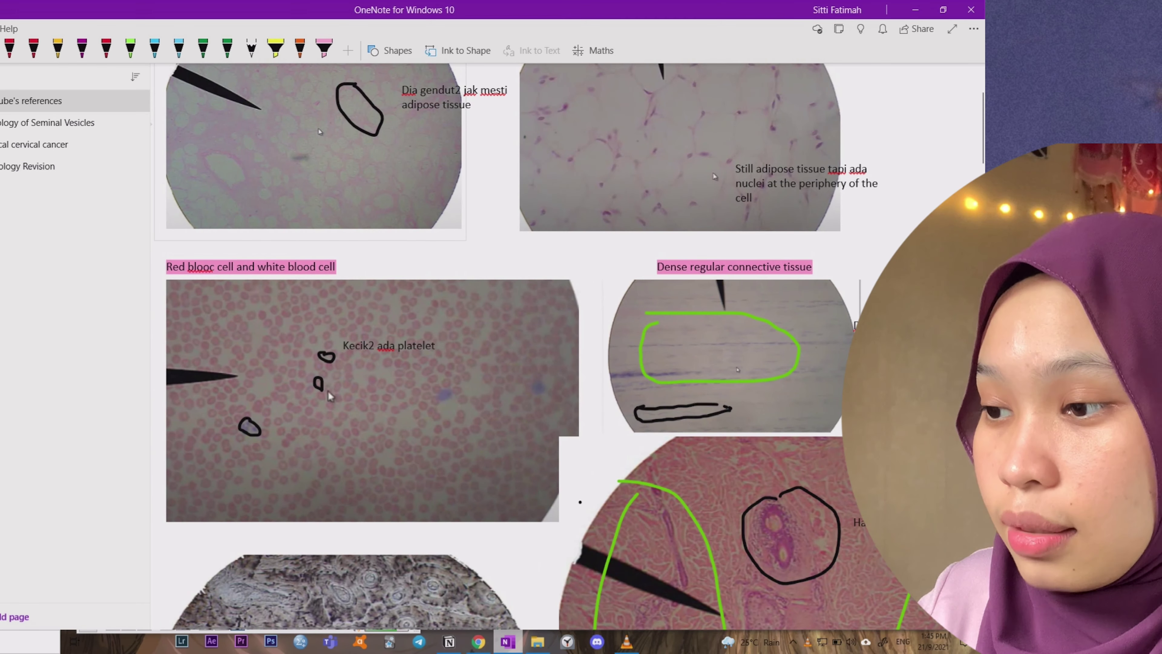
Examine the adipose tissue/fat cell slide up close, including its black ink outline and typed caption.
{"action": "scroll", "coordinate": [383, 100], "scroll_direction": "up", "scroll_amount": 5}
{"action": "scroll", "coordinate": [383, 100], "scroll_direction": "up", "scroll_amount": 5}
{"action": "left_click_drag", "start_coordinate": [231, 517], "coordinate": [341, 438]}
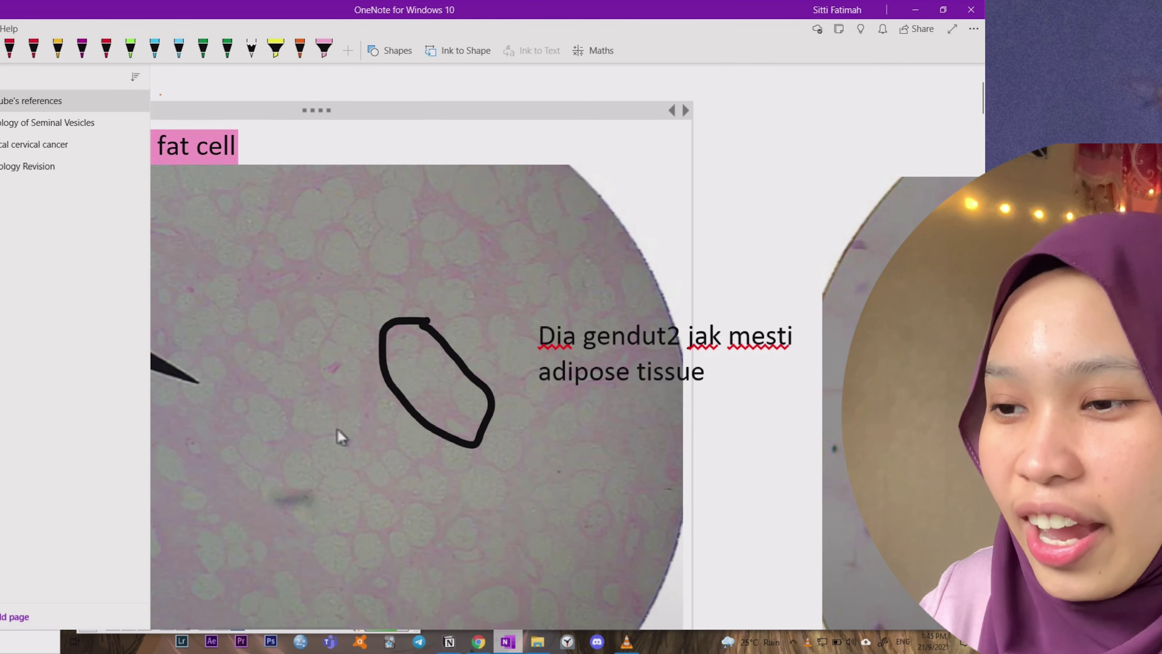
{"action": "scroll", "coordinate": [338, 429], "scroll_direction": "down", "scroll_amount": 4}
{"action": "left_click_drag", "start_coordinate": [337, 429], "coordinate": [356, 320]}
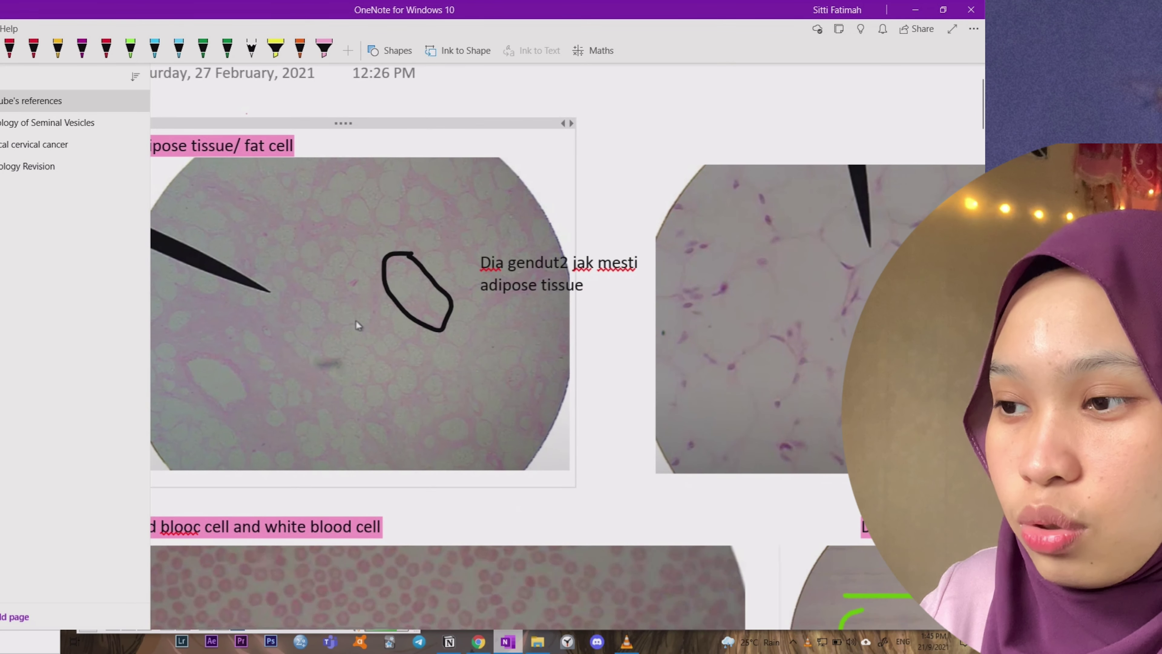
{"action": "left_click_drag", "start_coordinate": [943, 386], "coordinate": [722, 385]}
{"action": "scroll", "coordinate": [422, 320], "scroll_direction": "left", "scroll_amount": 5}
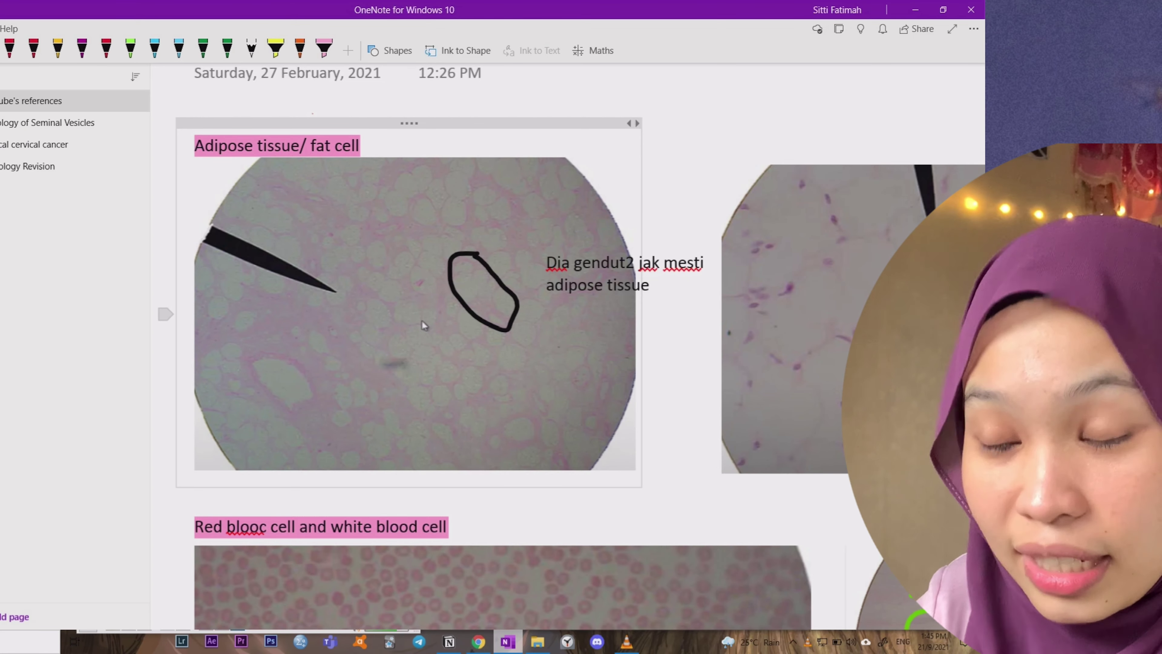
{"action": "scroll", "coordinate": [422, 320], "scroll_direction": "up", "scroll_amount": 2, "text": "ctrl"}
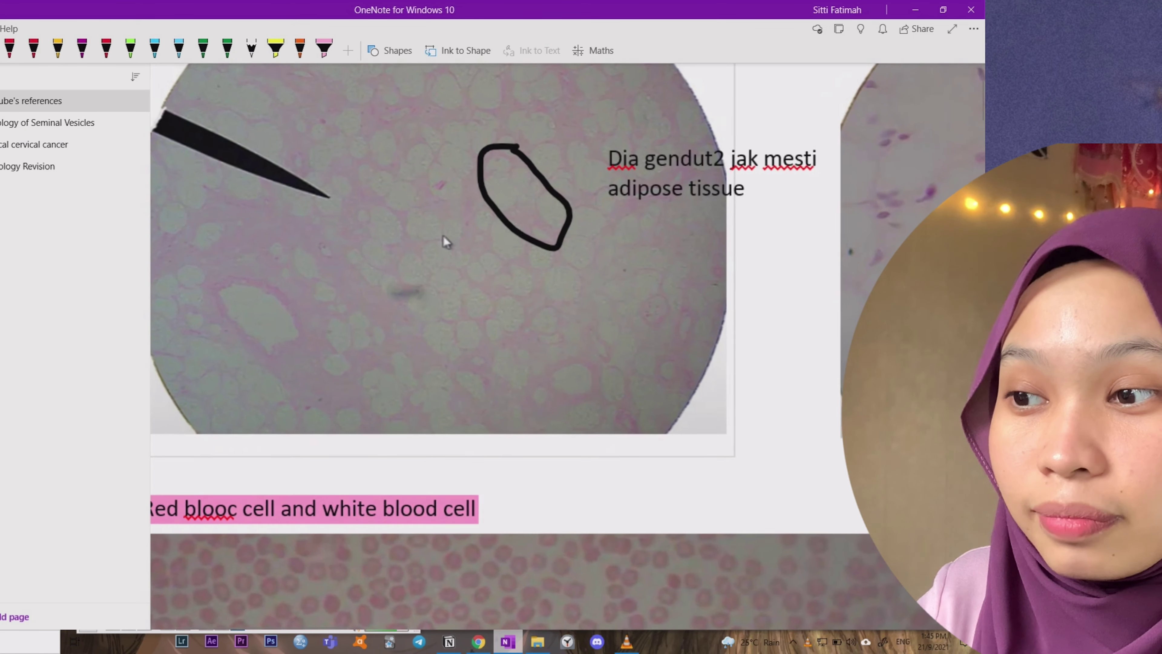
{"action": "scroll", "coordinate": [451, 251], "scroll_direction": "up", "scroll_amount": 2}
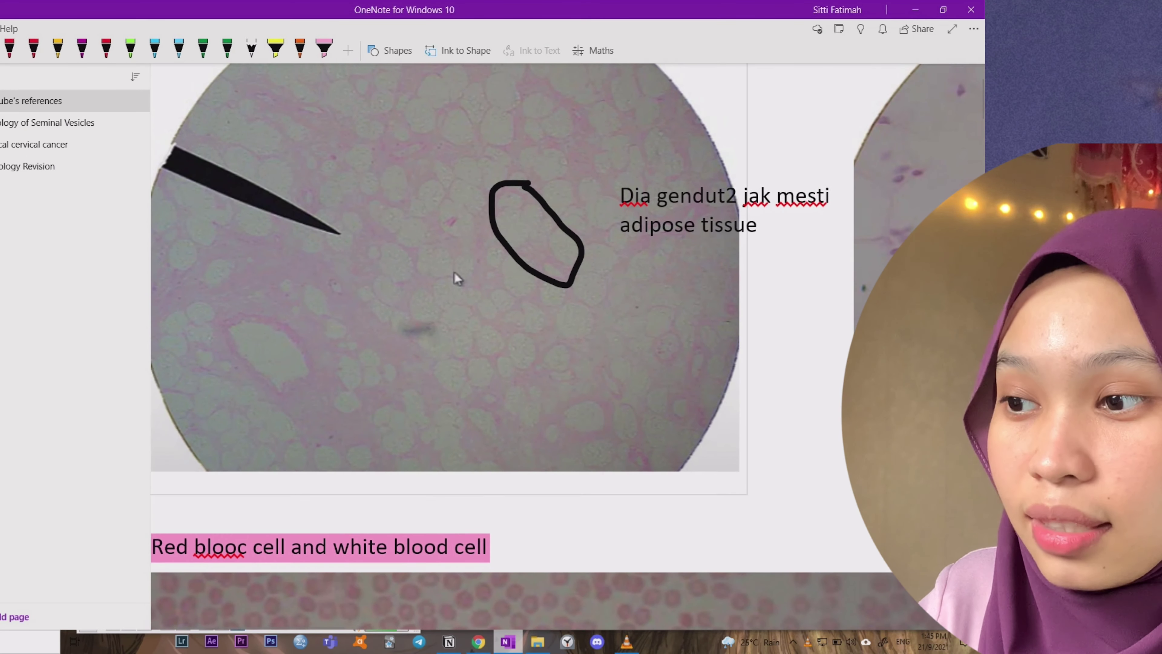
Inspect the second adipose tissue slide with the nuclei caption and the neighbouring blood cell and connective tissue slides.
{"action": "scroll", "coordinate": [440, 333], "scroll_direction": "down", "scroll_amount": 2, "text": "ctrl"}
{"action": "scroll", "coordinate": [568, 347], "scroll_direction": "right", "scroll_amount": 5}
{"action": "scroll", "coordinate": [567, 347], "scroll_direction": "up", "scroll_amount": 3, "text": "ctrl"}
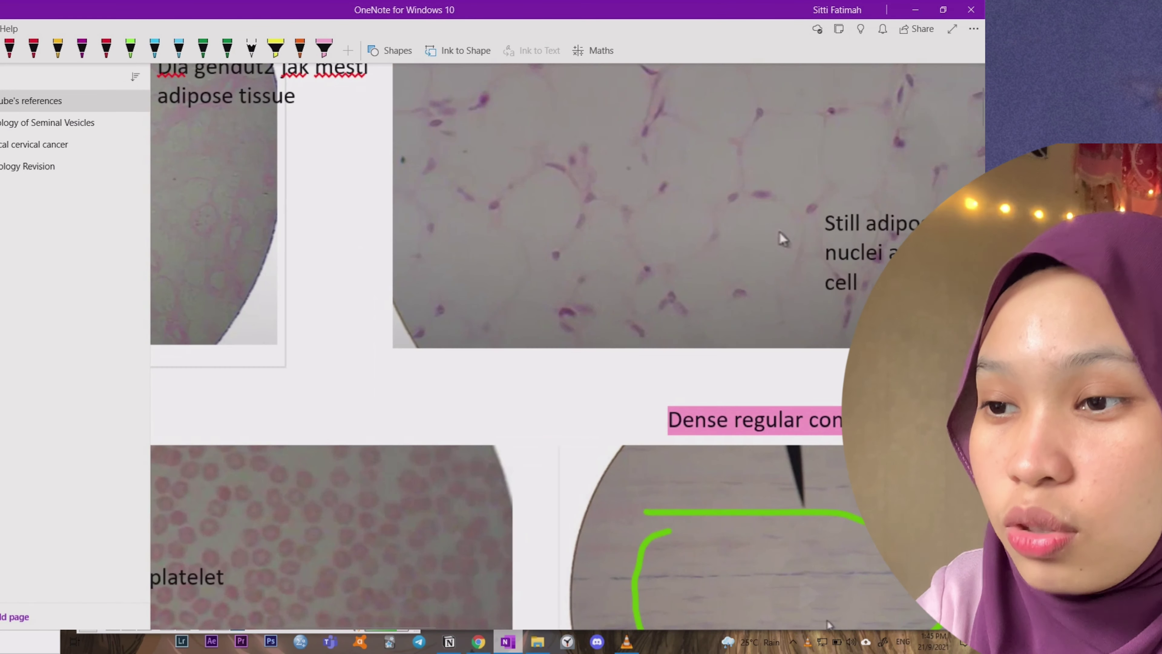
{"action": "scroll", "coordinate": [567, 347], "scroll_direction": "down", "scroll_amount": 6, "text": "ctrl"}
{"action": "scroll", "coordinate": [567, 346], "scroll_direction": "down", "scroll_amount": 3}
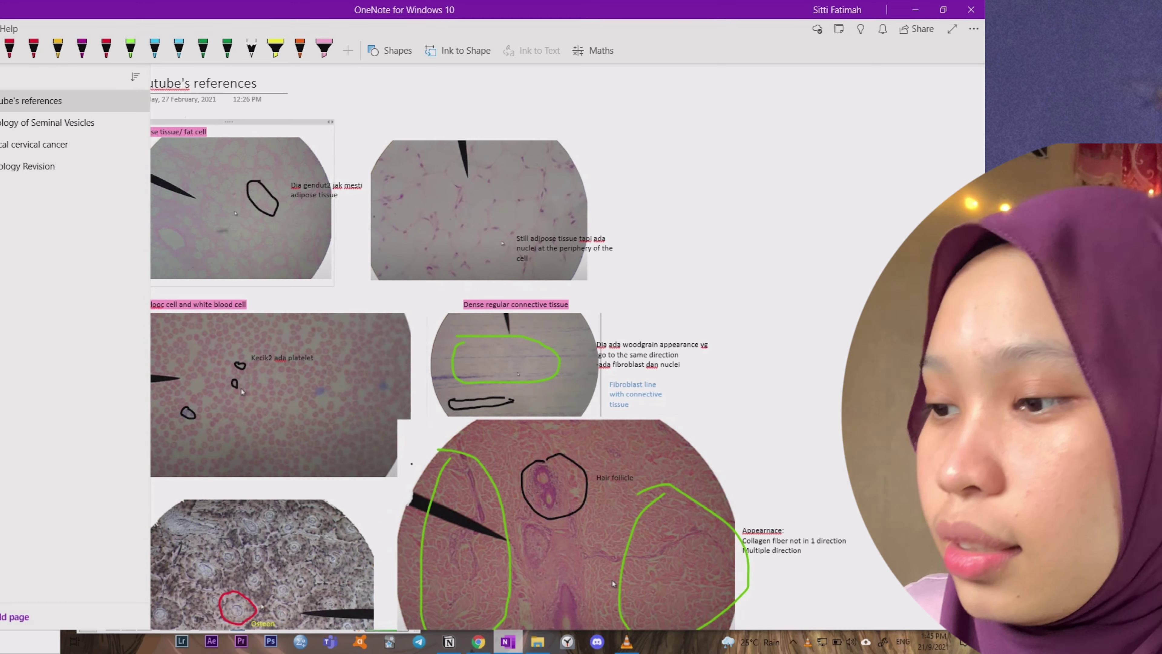
Review the annotated epithelium slides further down the page, then return to the dense irregular connective tissue slide.
{"action": "scroll", "coordinate": [613, 584], "scroll_direction": "down", "scroll_amount": 15}
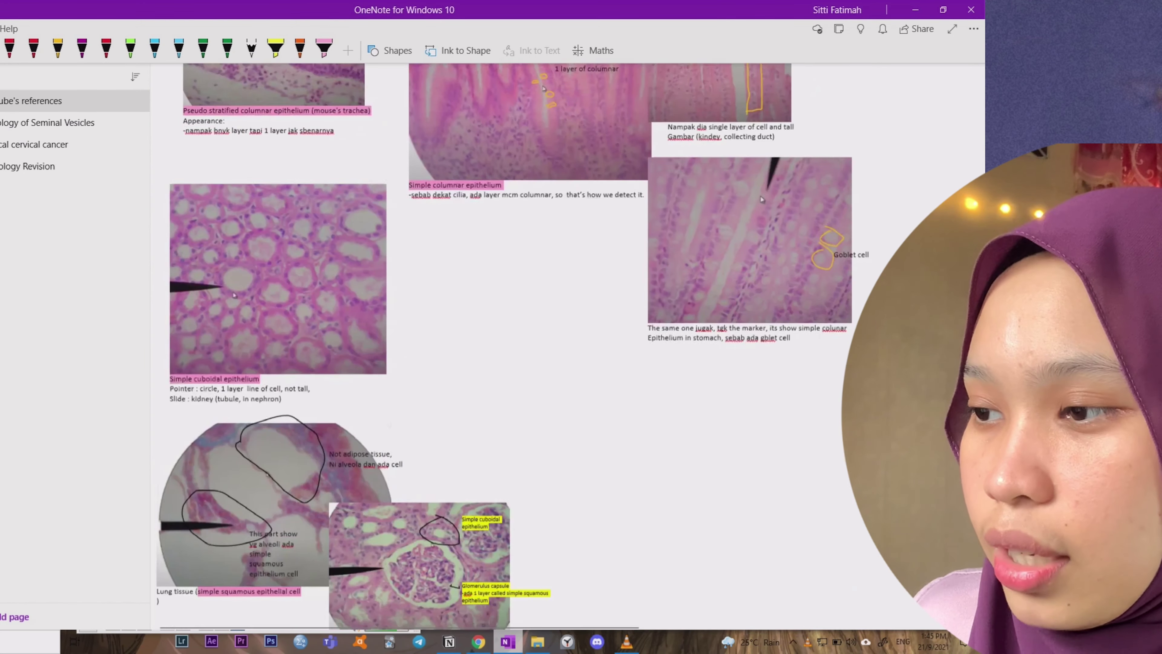
{"action": "scroll", "coordinate": [613, 458], "scroll_direction": "down", "scroll_amount": 10}
{"action": "scroll", "coordinate": [613, 457], "scroll_direction": "up", "scroll_amount": 10}
{"action": "scroll", "coordinate": [613, 457], "scroll_direction": "down", "scroll_amount": 2}
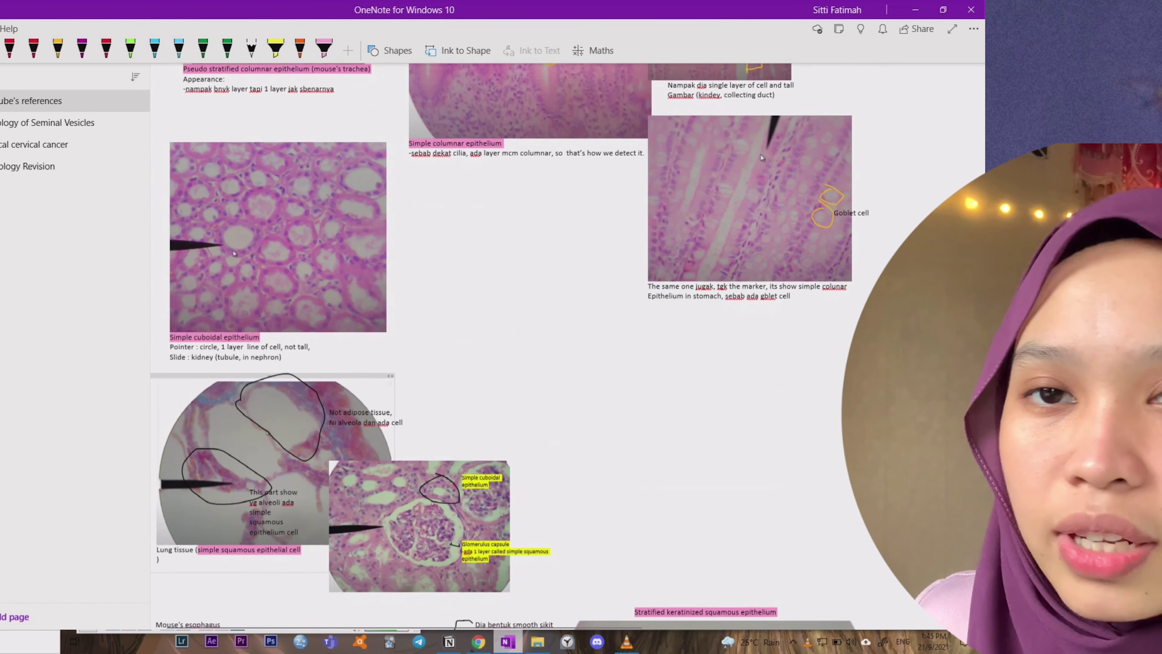
{"action": "scroll", "coordinate": [264, 350], "scroll_direction": "down", "scroll_amount": 5}
{"action": "scroll", "coordinate": [265, 350], "scroll_direction": "up", "scroll_amount": 12}
{"action": "scroll", "coordinate": [252, 380], "scroll_direction": "up", "scroll_amount": 6}
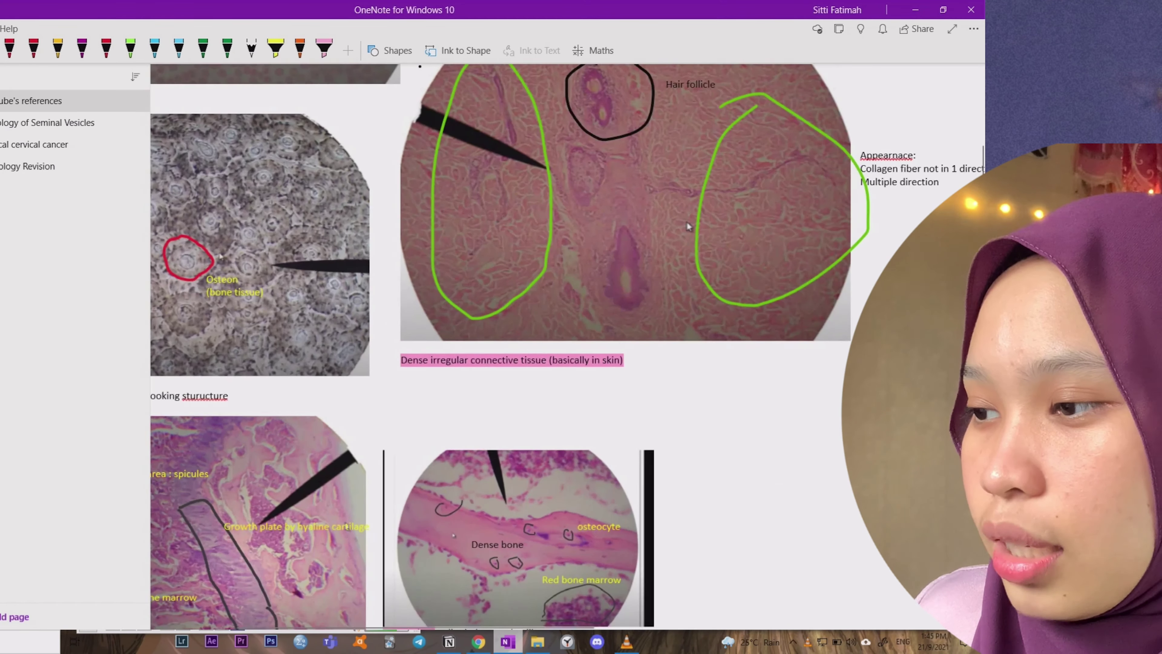
Survey the cartilage and epithelium slides, and examine the elastic cartilage and fibrocartilage annotations up close.
{"action": "scroll", "coordinate": [688, 226], "scroll_direction": "down", "scroll_amount": 3, "text": "ctrl"}
{"action": "scroll", "coordinate": [689, 226], "scroll_direction": "down", "scroll_amount": 8}
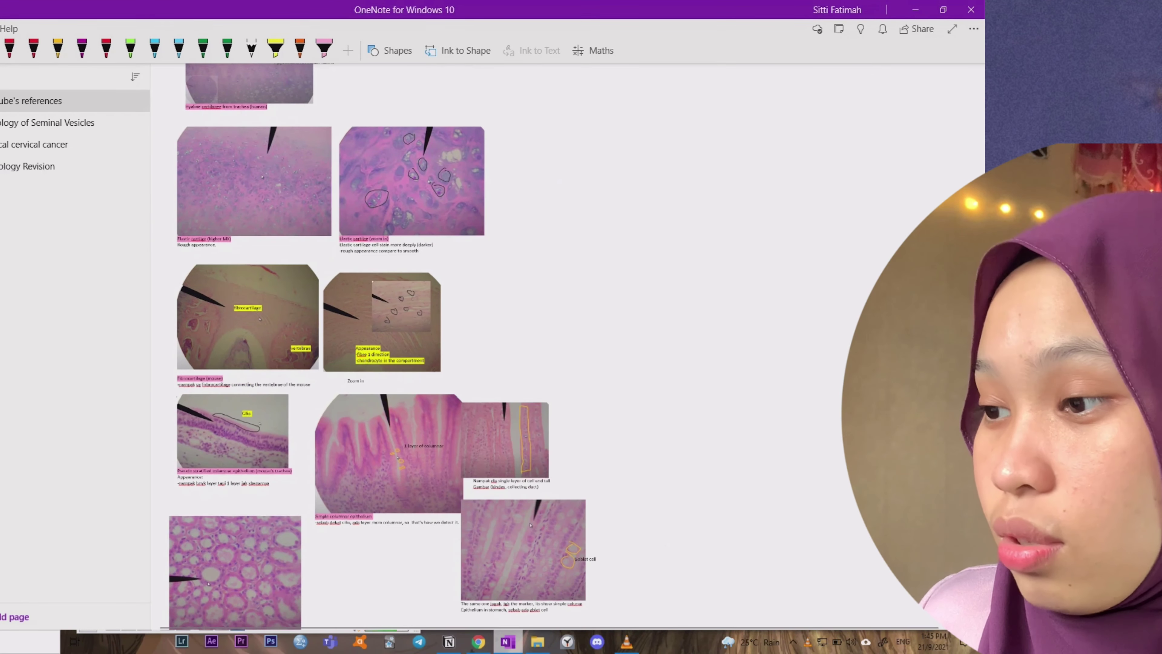
{"action": "scroll", "coordinate": [363, 352], "scroll_direction": "up", "scroll_amount": 5}
{"action": "scroll", "coordinate": [362, 352], "scroll_direction": "up", "scroll_amount": 1}
{"action": "scroll", "coordinate": [363, 352], "scroll_direction": "down", "scroll_amount": 6}
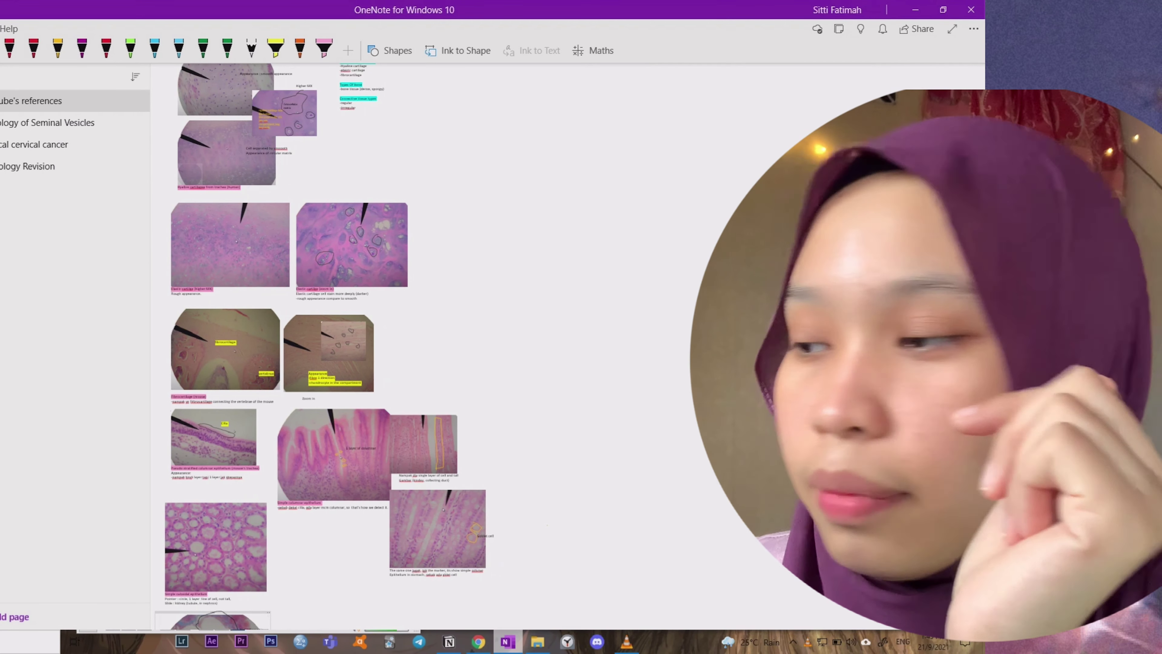
{"action": "scroll", "coordinate": [363, 352], "scroll_direction": "right", "scroll_amount": 1}
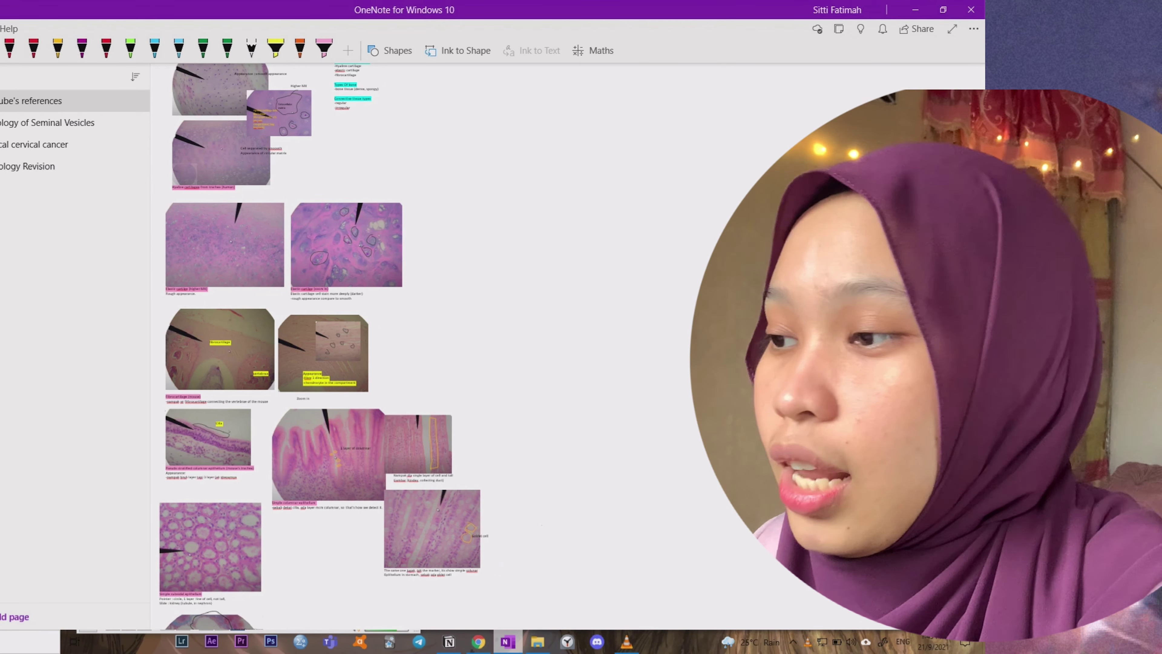
{"action": "scroll", "coordinate": [319, 344], "scroll_direction": "up", "scroll_amount": 8, "text": "ctrl"}
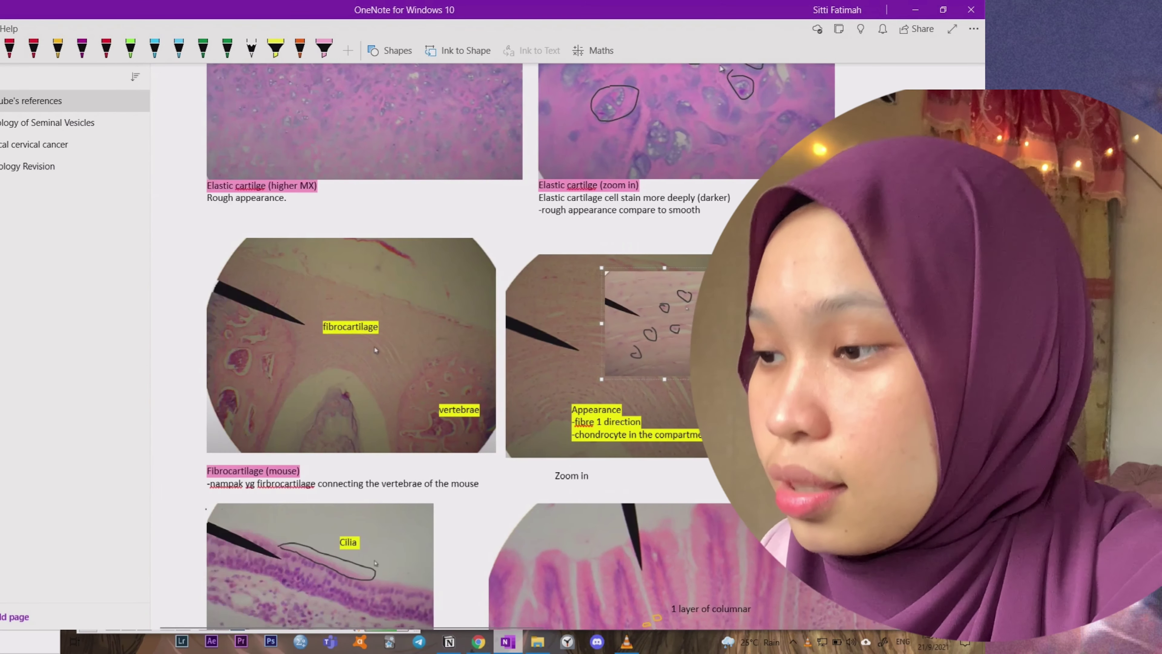
Collapse the Notes and First Prof Exam section groups, and switch to the USMLE notebook.
{"action": "scroll", "coordinate": [318, 344], "scroll_direction": "down", "scroll_amount": 7, "text": "ctrl"}
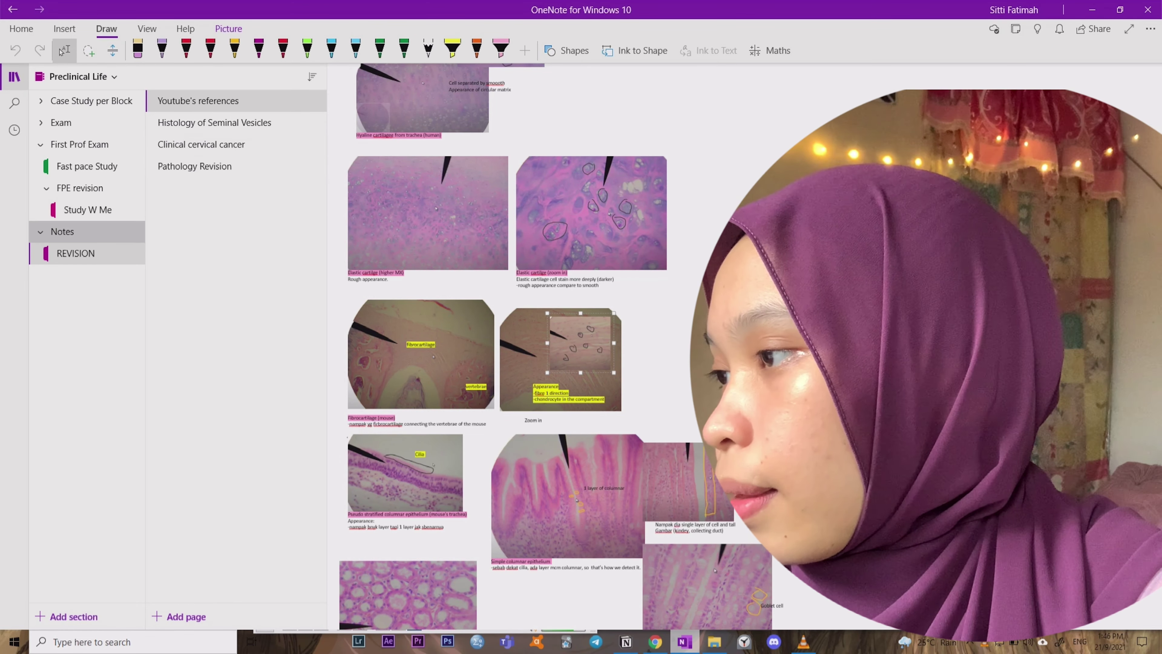
{"action": "left_click", "coordinate": [63, 231]}
{"action": "left_click", "coordinate": [79, 144]}
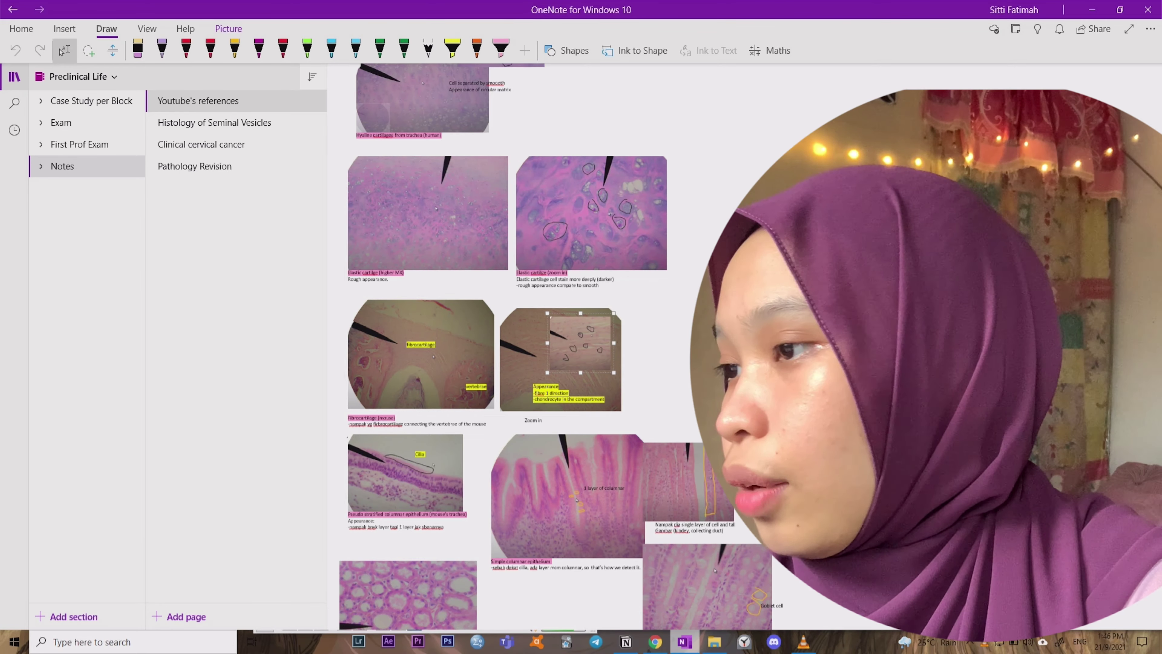
{"action": "left_click", "coordinate": [83, 77]}
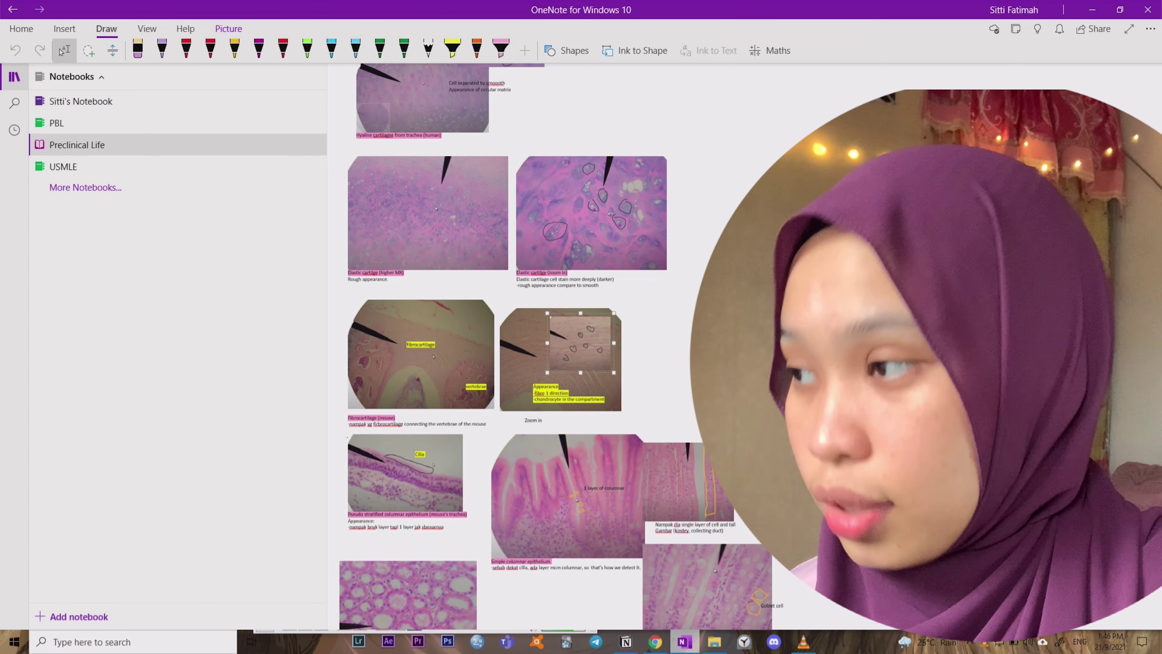
{"action": "left_click", "coordinate": [63, 166]}
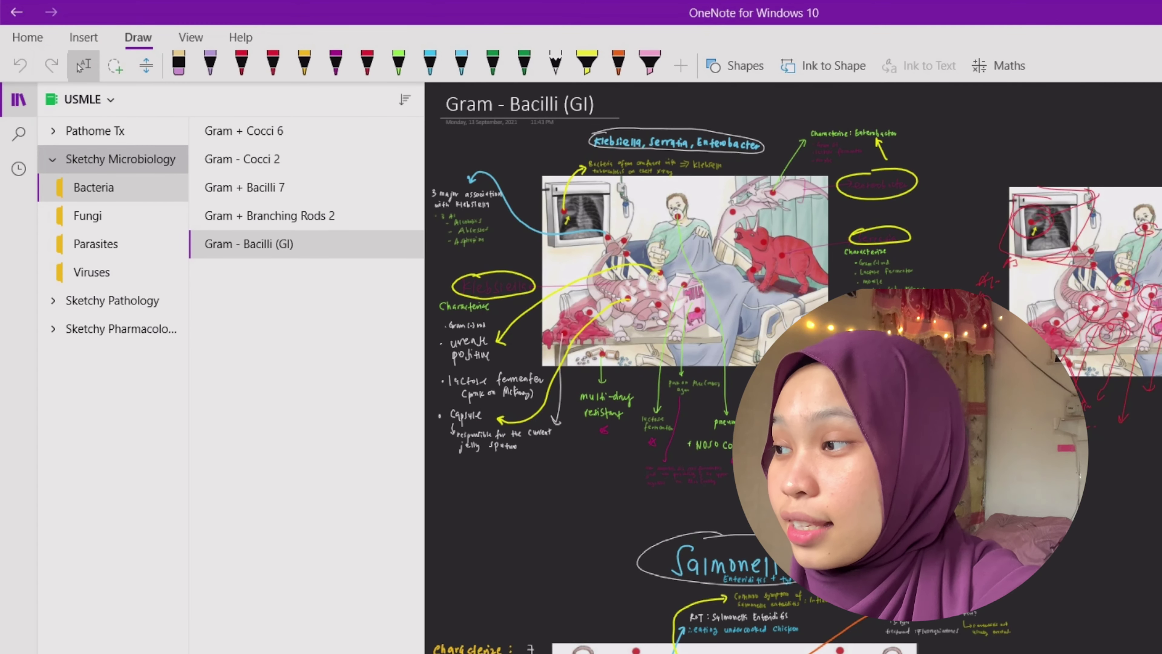
Collapse the Sketchy Microbiology section group and open the Tx section inside Pathome Tx.
{"action": "left_click", "coordinate": [121, 159]}
{"action": "left_click", "coordinate": [95, 131]}
{"action": "left_click", "coordinate": [61, 123]}
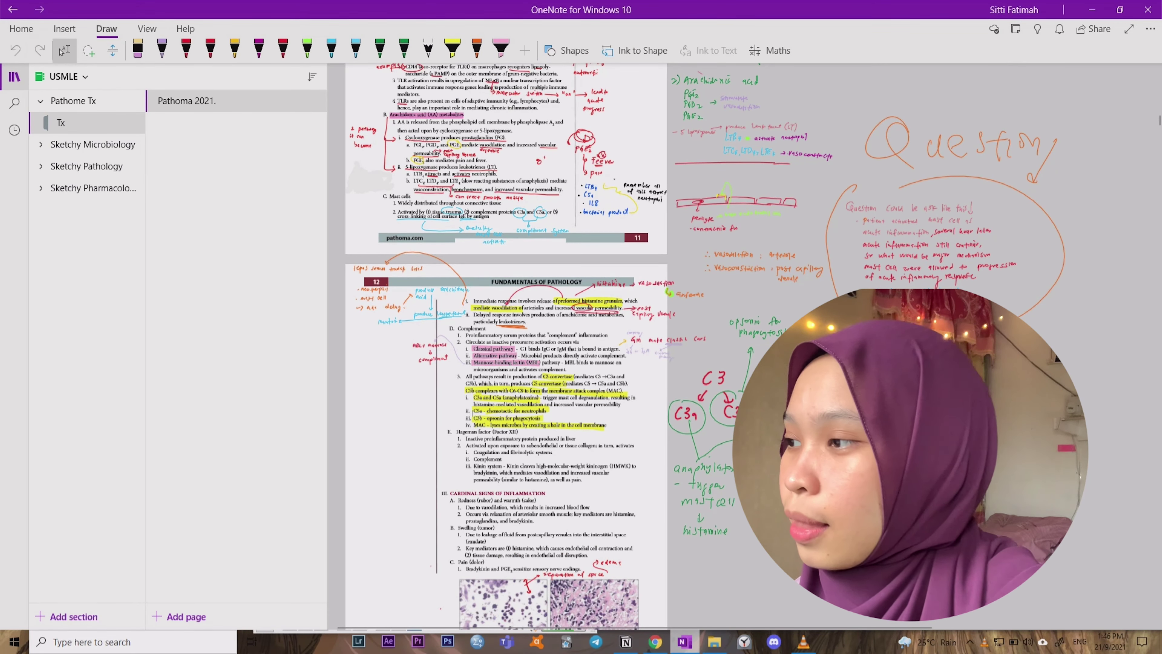
Survey the Pathoma 2021 printout and examine the handwritten annotations on its Acute Inflammation page up close.
{"action": "scroll", "coordinate": [503, 343], "scroll_direction": "down", "scroll_amount": 5}
{"action": "scroll", "coordinate": [503, 343], "scroll_direction": "up", "scroll_amount": 3}
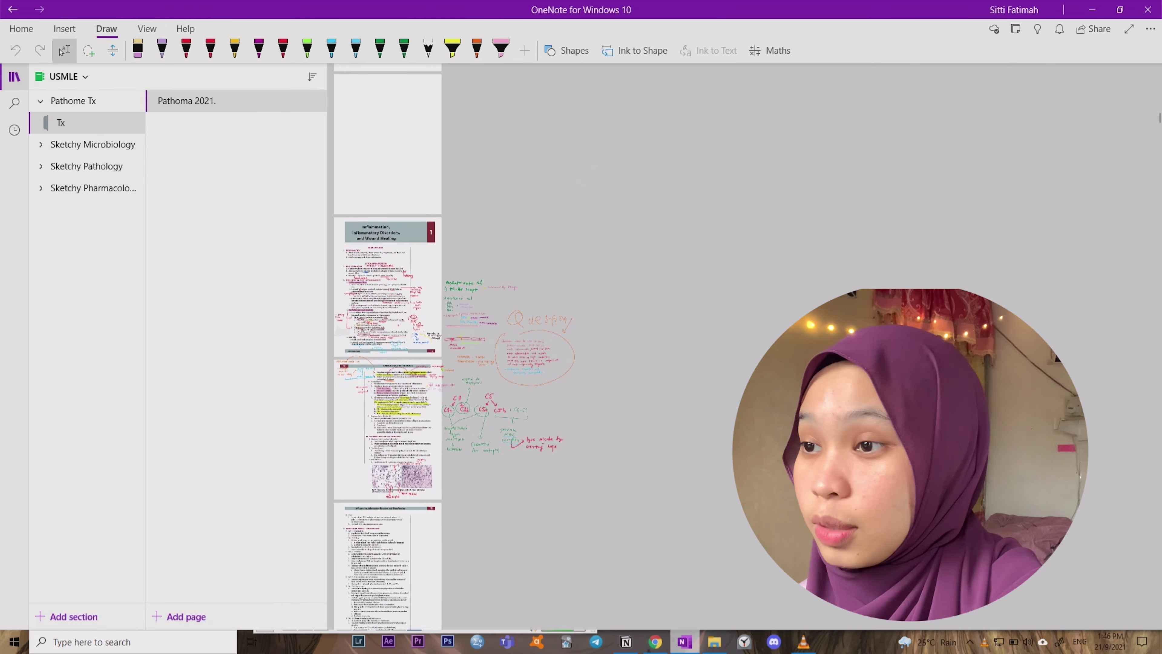
{"action": "key", "text": "ctrl+plus"}
{"action": "key", "text": "ctrl+plus"}
{"action": "key", "text": "ctrl+plus"}
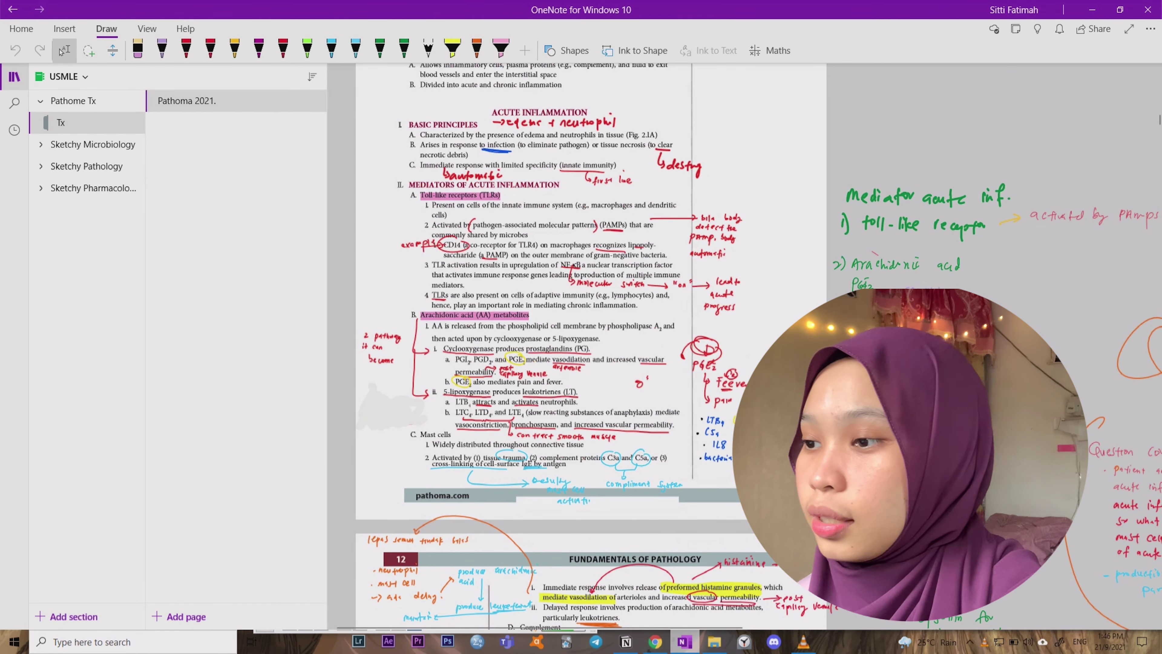
{"action": "key", "text": "ctrl+plus"}
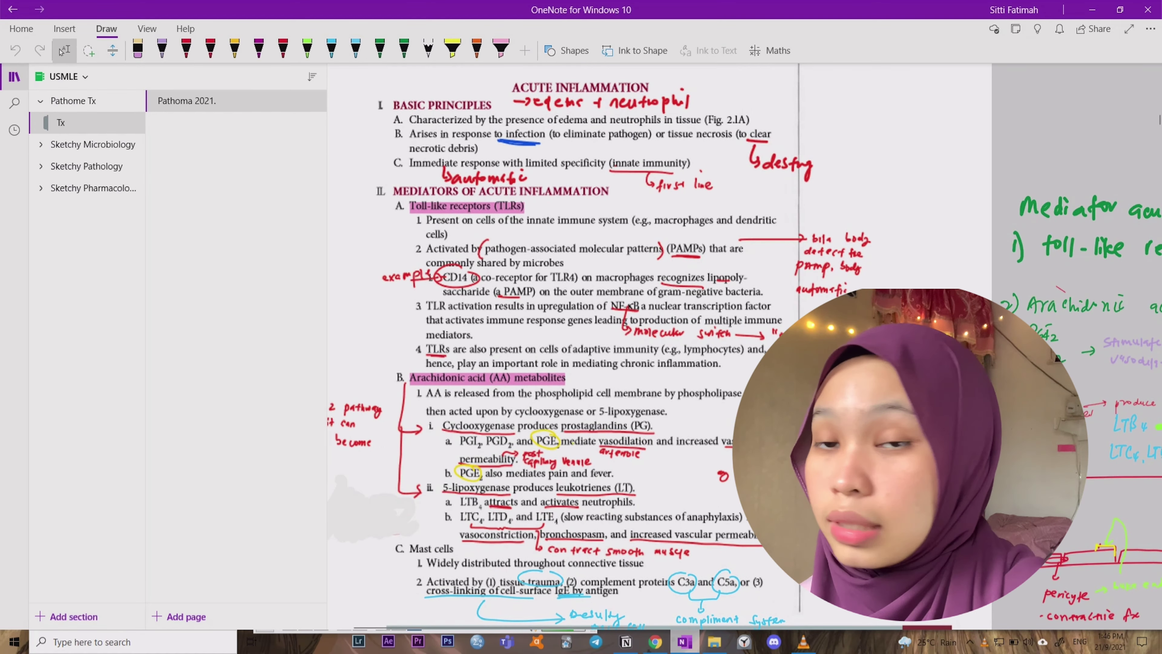
Review the highlighted complement notes on page 12 and the handwritten diagrams and question notes beside the printout.
{"action": "scroll", "coordinate": [558, 347], "scroll_direction": "down", "scroll_amount": 14}
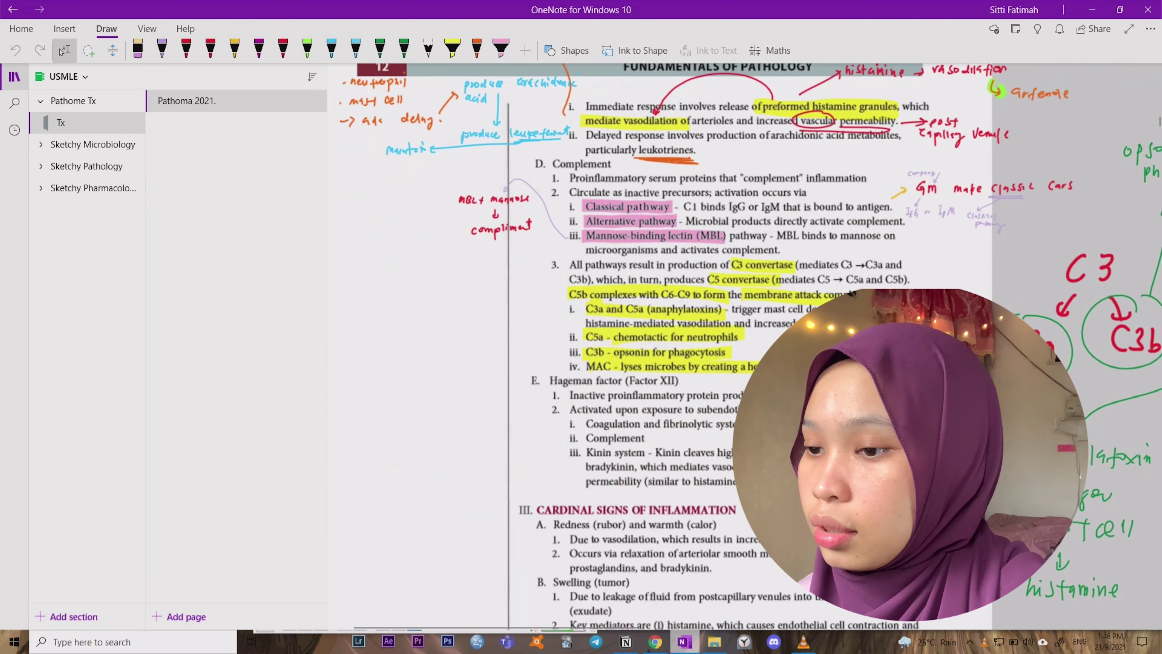
{"action": "scroll", "coordinate": [558, 347], "scroll_direction": "down", "scroll_amount": 3}
{"action": "scroll", "coordinate": [572, 343], "scroll_direction": "up", "scroll_amount": 3}
{"action": "scroll", "coordinate": [572, 343], "scroll_direction": "right", "scroll_amount": 3}
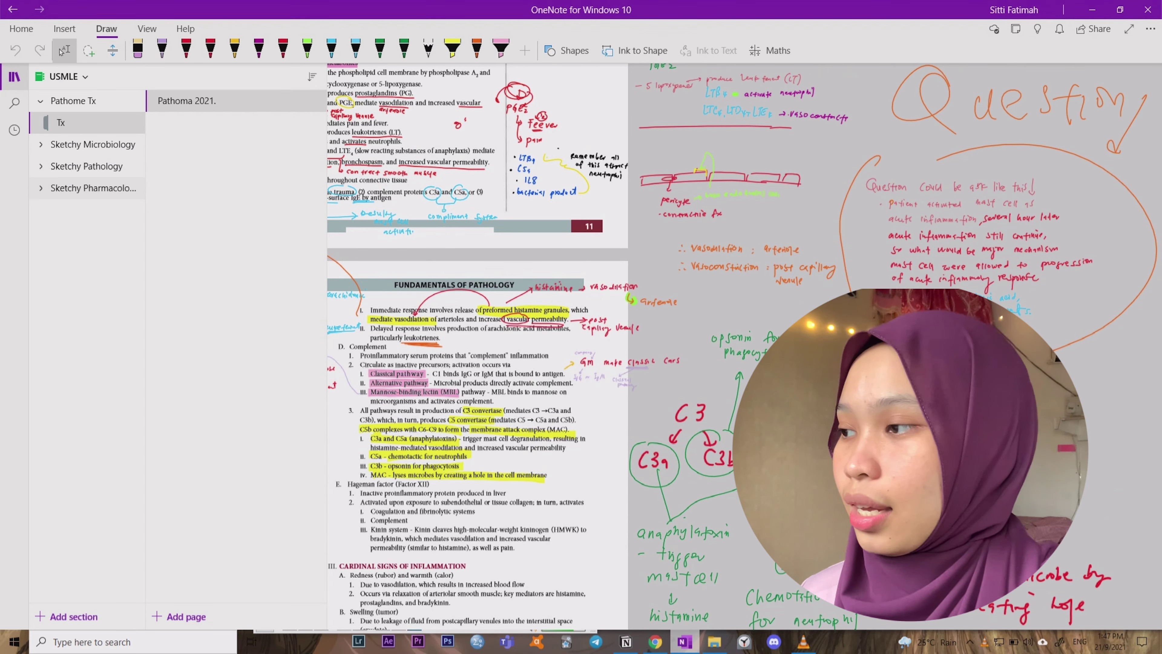
Expand the Sketchy Microbiology section group, view its Fungi section, and open the Bacteria section.
{"action": "left_click", "coordinate": [92, 144]}
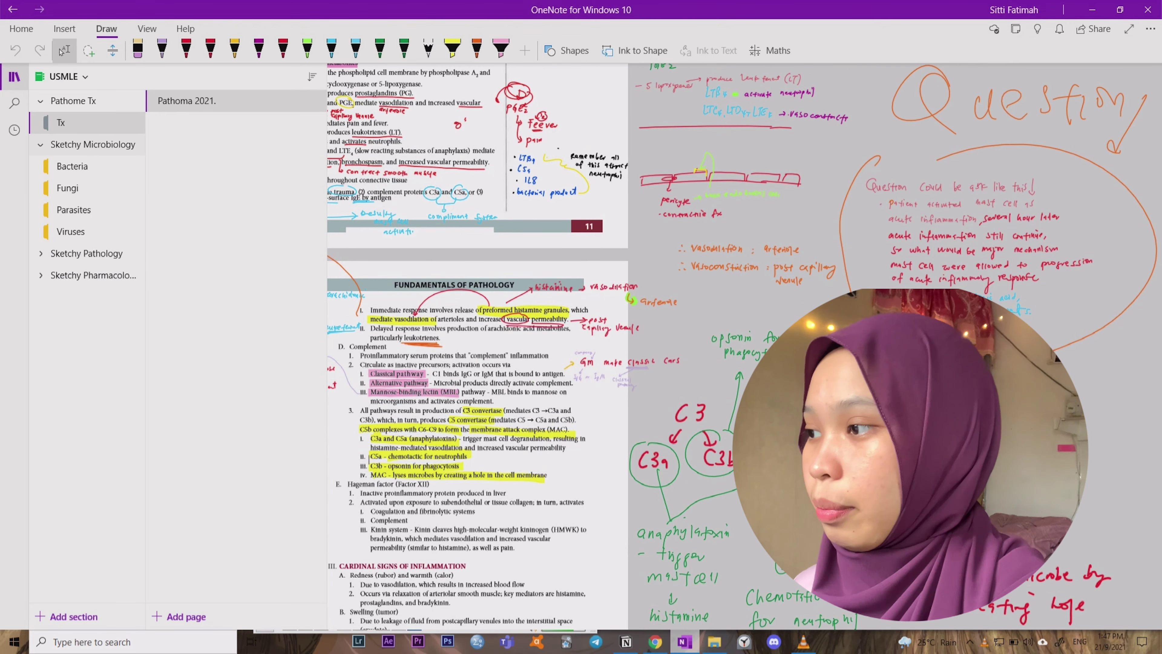
{"action": "left_click", "coordinate": [87, 189]}
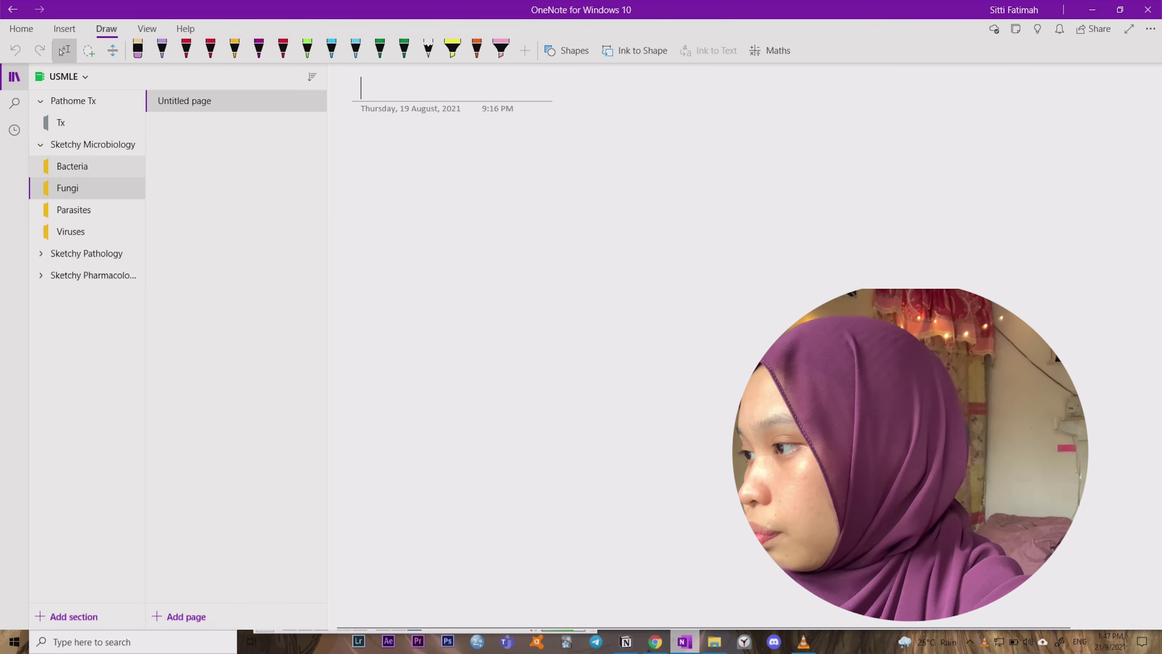
{"action": "left_click", "coordinate": [87, 166]}
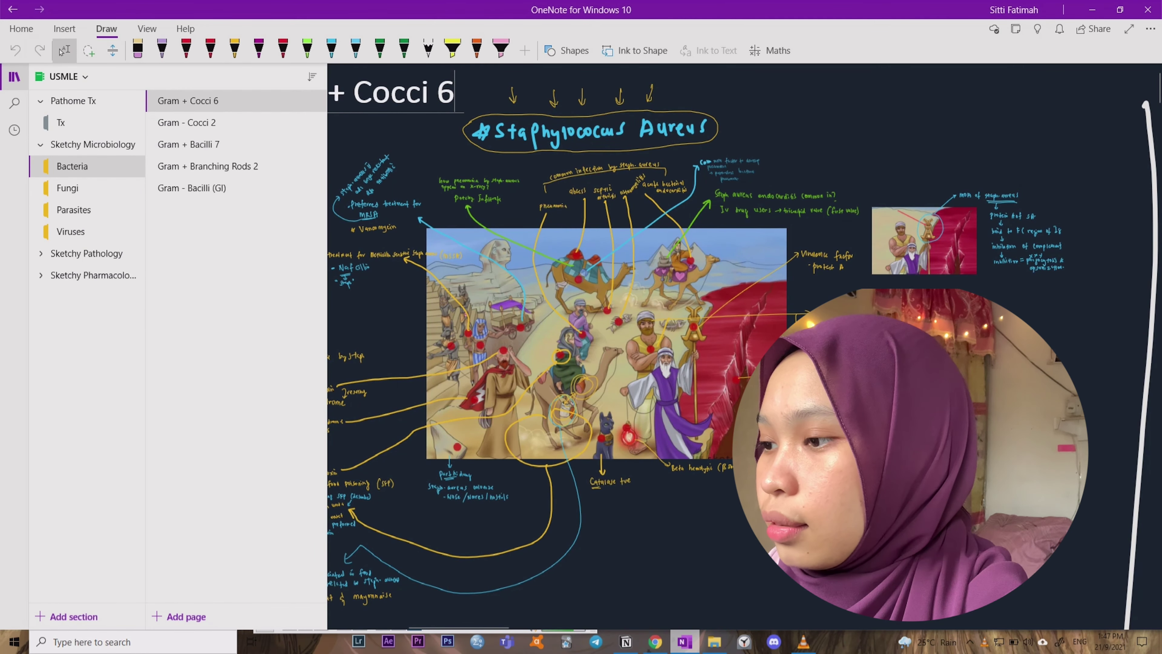
Look through the Gram + Cocci 6 page from the Staphylococcus aureus drawing down to the Streptococcus pyogenes notes.
{"action": "scroll", "coordinate": [640, 343], "scroll_direction": "down", "scroll_amount": 5}
{"action": "scroll", "coordinate": [640, 344], "scroll_direction": "left", "scroll_amount": 2}
{"action": "scroll", "coordinate": [640, 343], "scroll_direction": "down", "scroll_amount": 3}
{"action": "scroll", "coordinate": [640, 320], "scroll_direction": "down", "scroll_amount": 4}
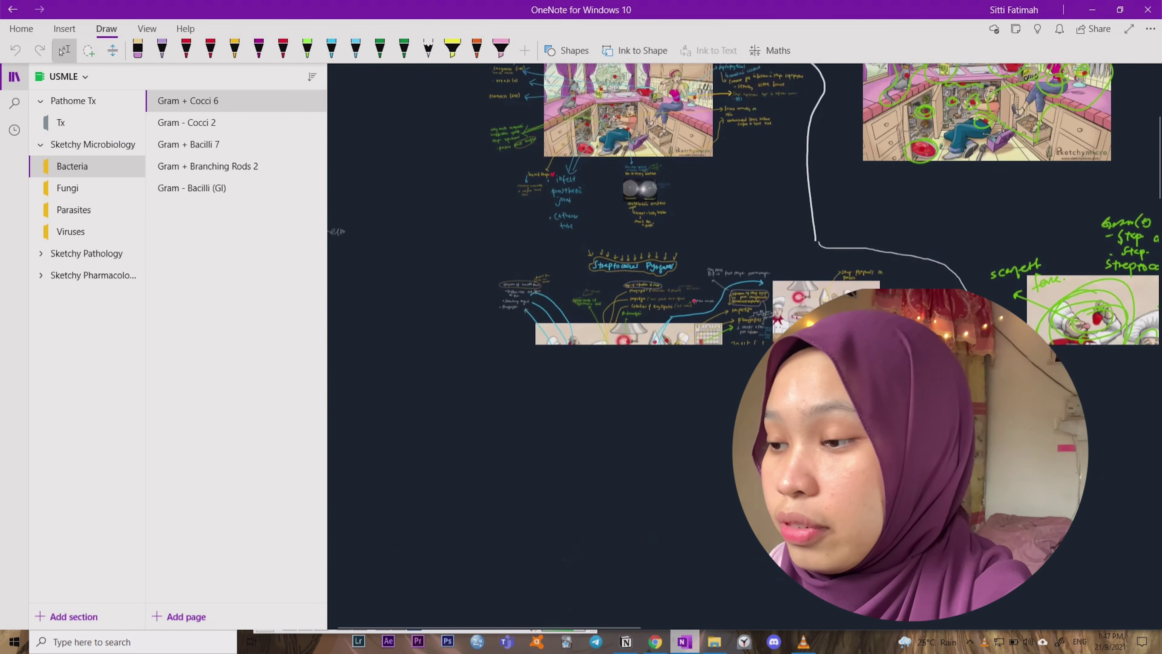
{"action": "scroll", "coordinate": [640, 321], "scroll_direction": "down", "scroll_amount": 4}
{"action": "scroll", "coordinate": [534, 224], "scroll_direction": "up", "scroll_amount": 2}
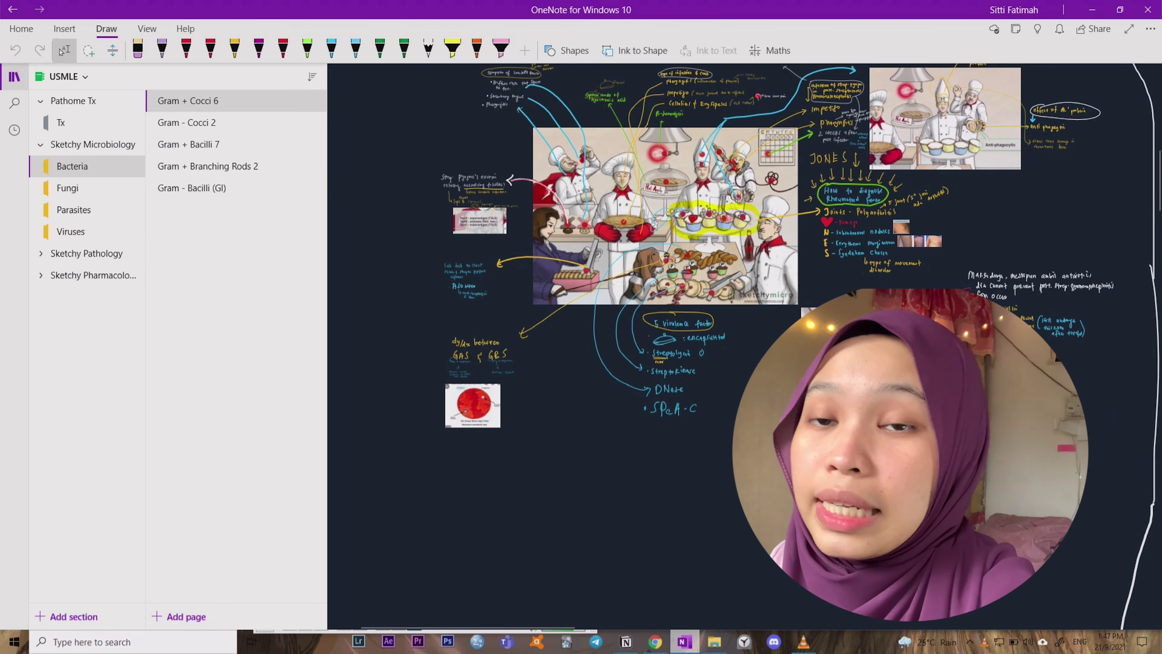